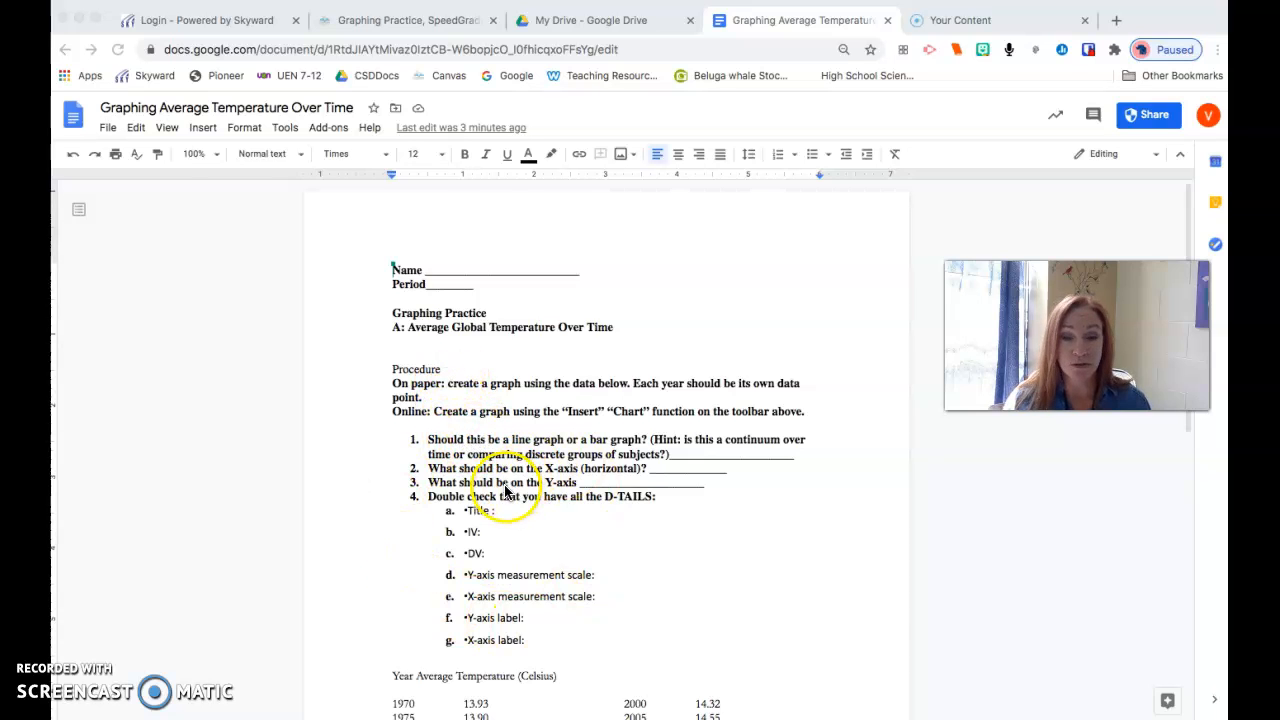
# - Insert a line chart on the blank line between the yearly temperature data and the analysis questions
pyautogui.scroll(-5, 514, 491)
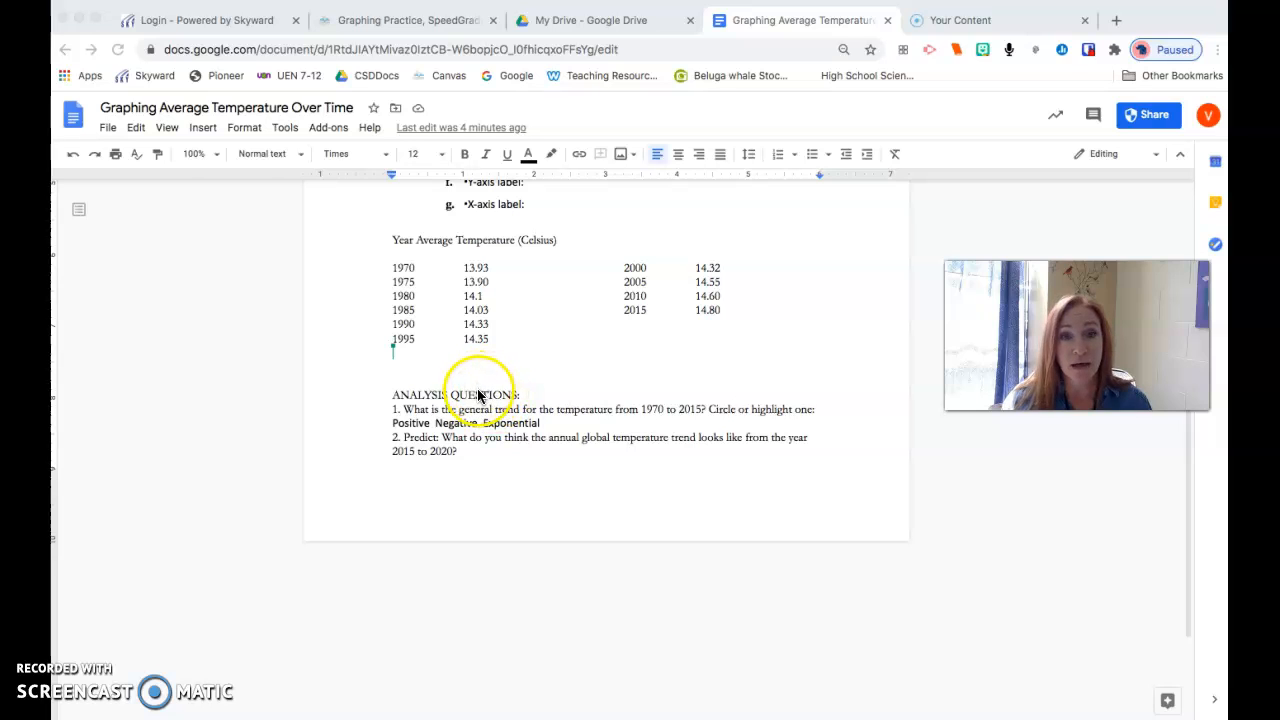
pyautogui.click(394, 362)
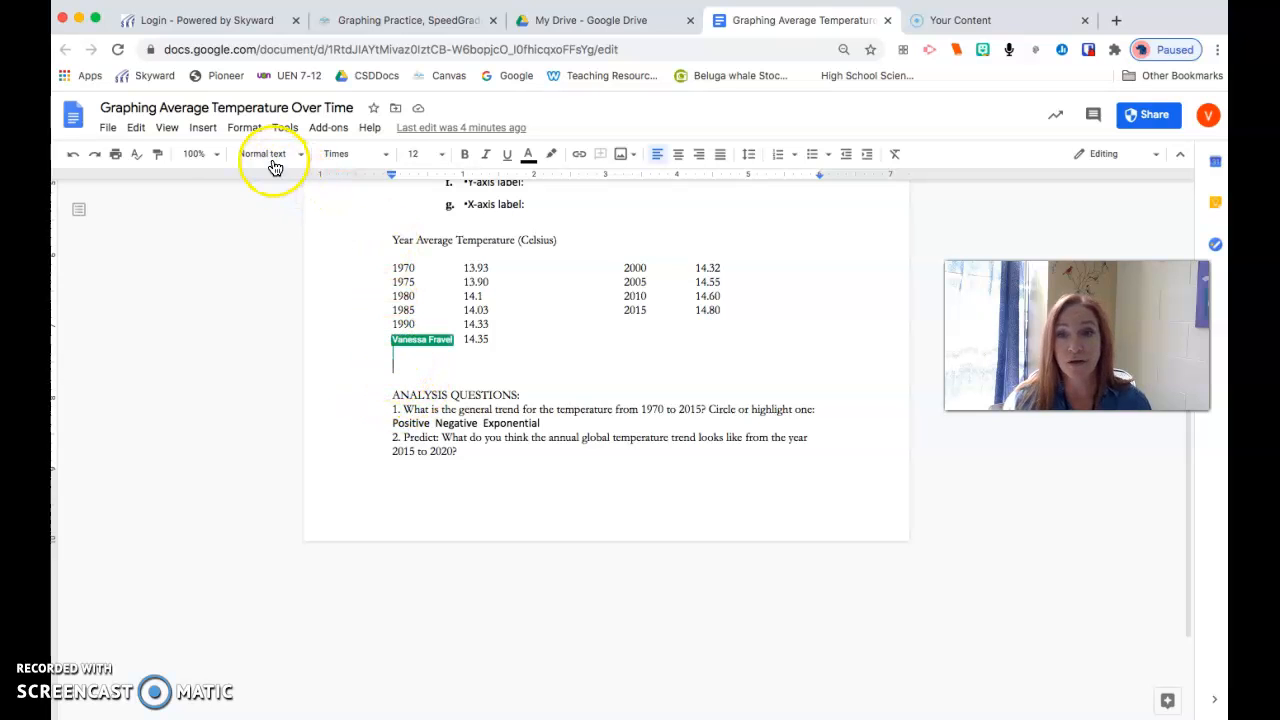
pyautogui.click(203, 130)
pyautogui.moveTo(236, 236)
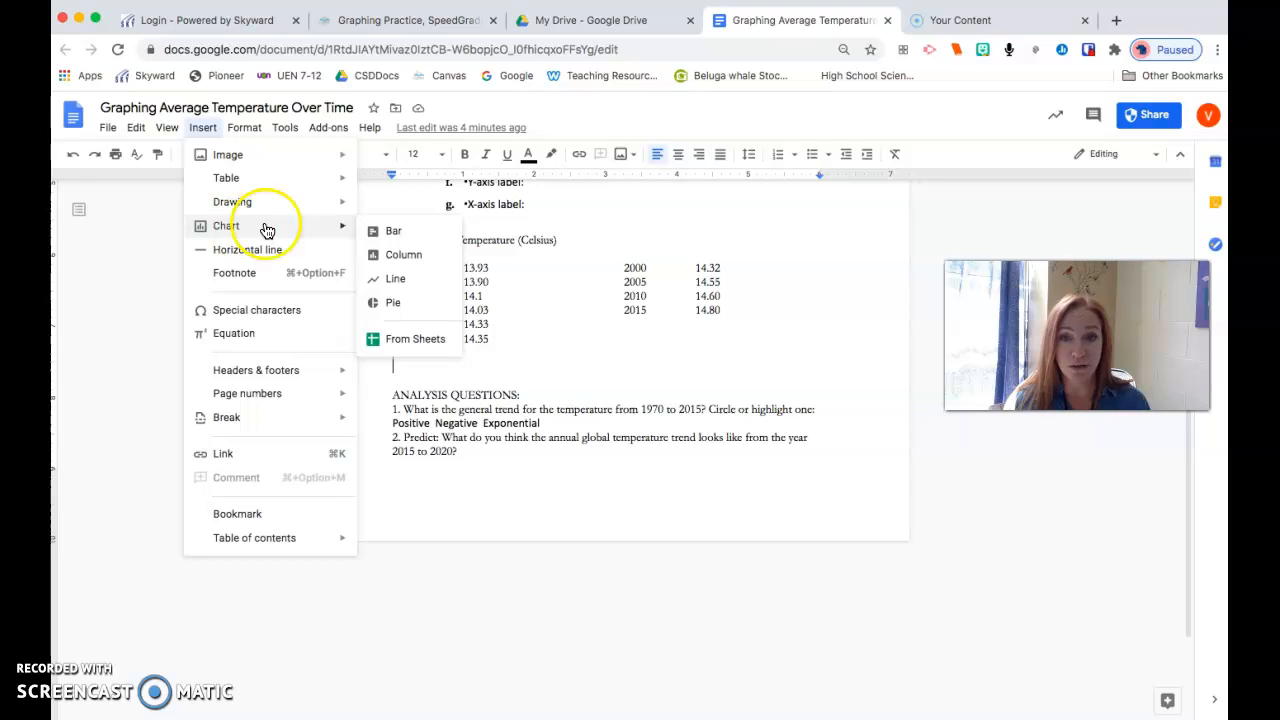
pyautogui.click(391, 281)
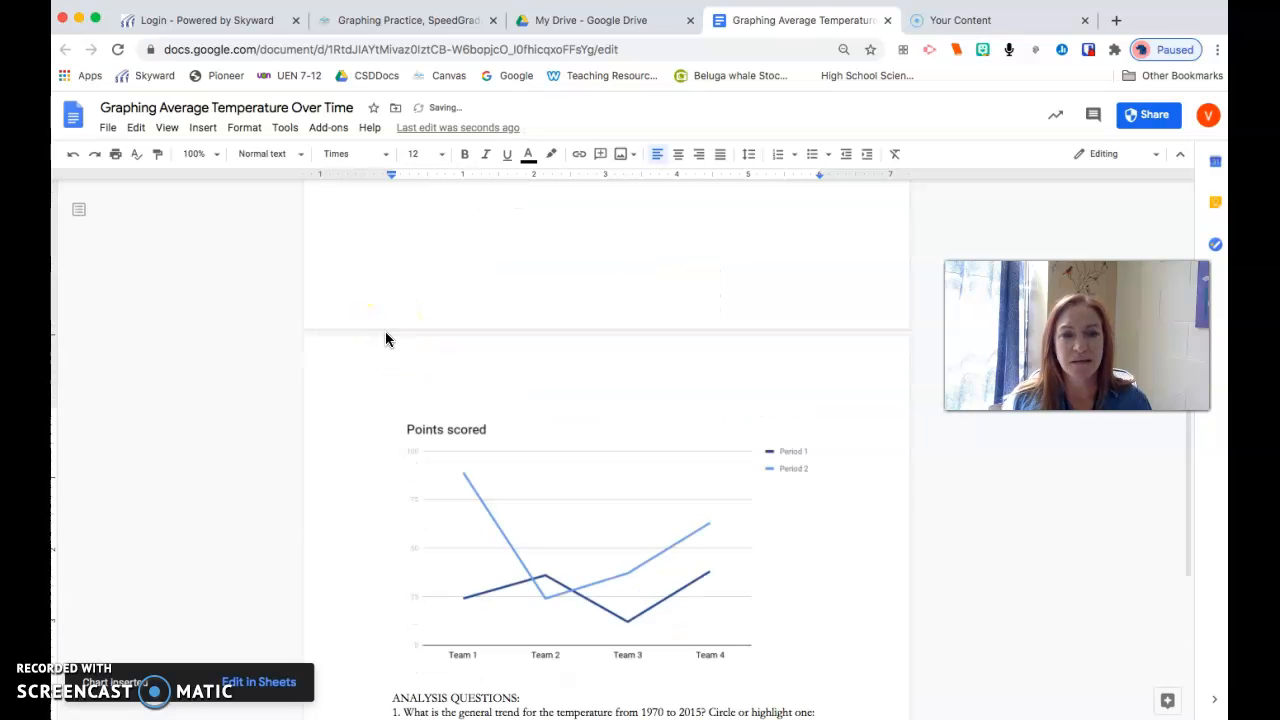
# - Open the linked source spreadsheet of the inserted line chart in Google Sheets
pyautogui.click(460, 475)
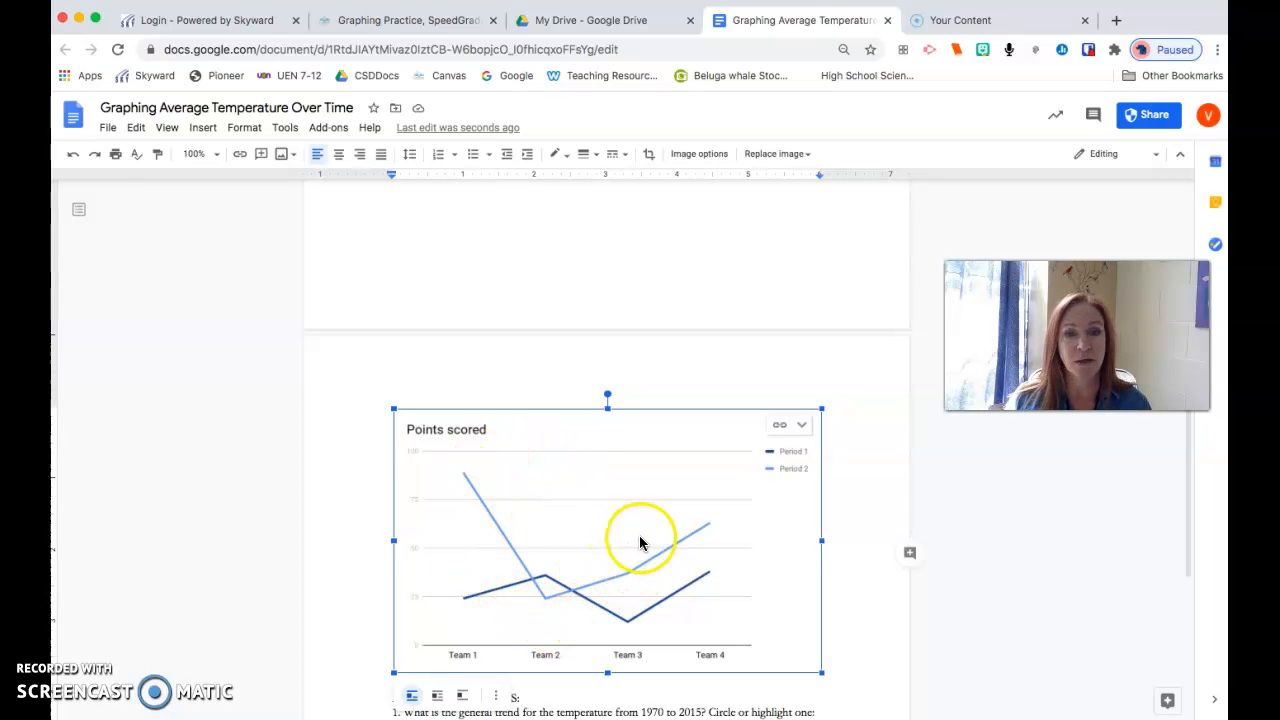
pyautogui.click(779, 429)
pyautogui.click(726, 478)
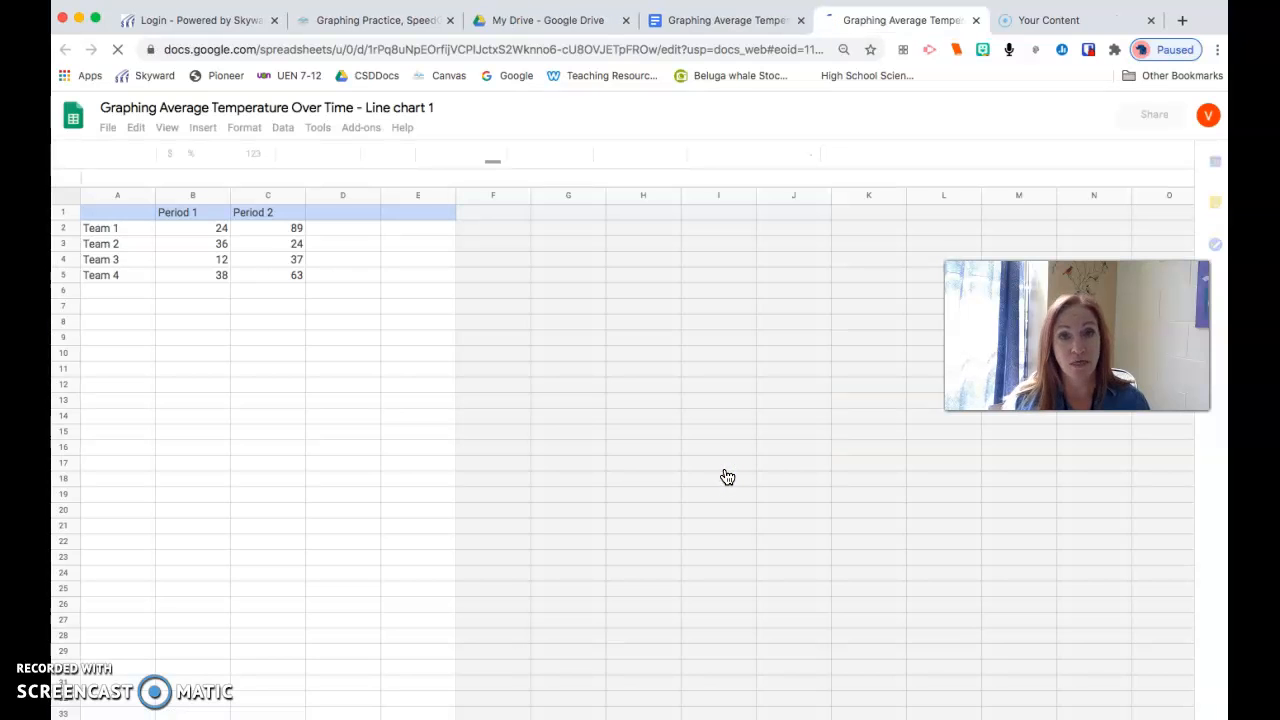
pyautogui.click(716, 470)
pyautogui.click(693, 474)
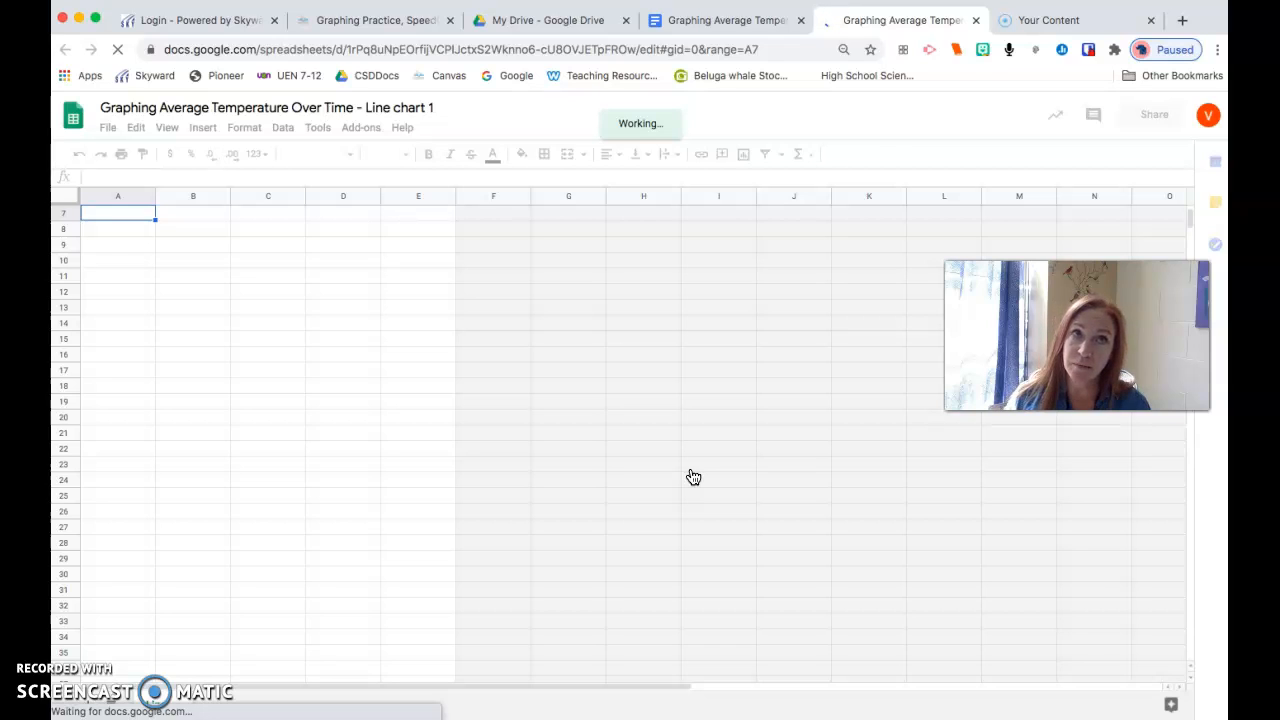
pyautogui.click(493, 430)
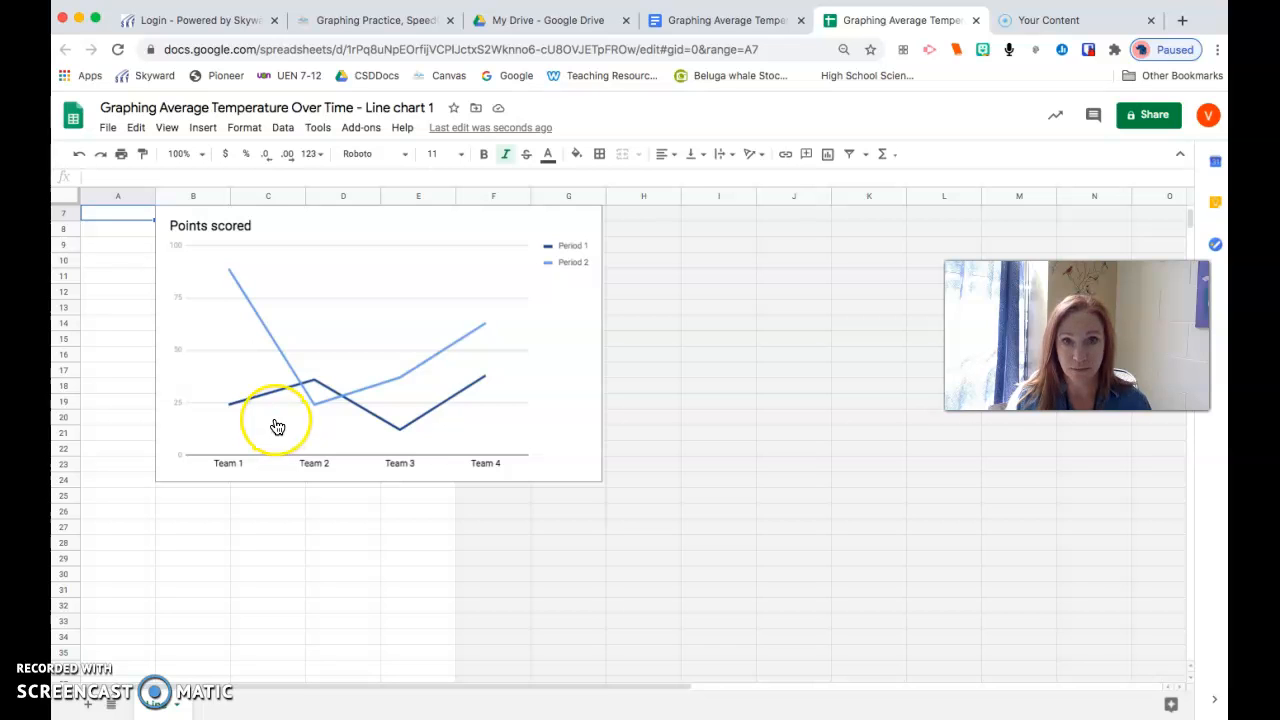
# - Replace the Team 1 and Team 2 row labels in column A with the years 1970 and 1975
pyautogui.scroll(3, 277, 427)
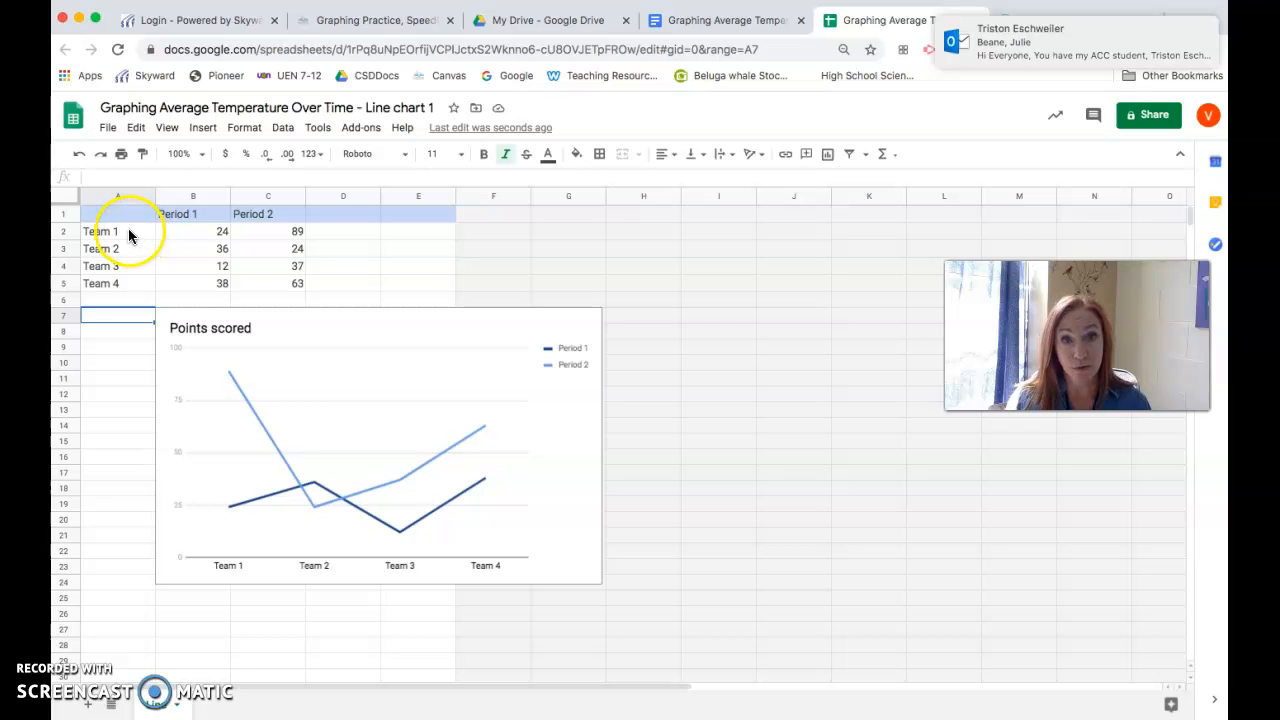
pyautogui.click(122, 233)
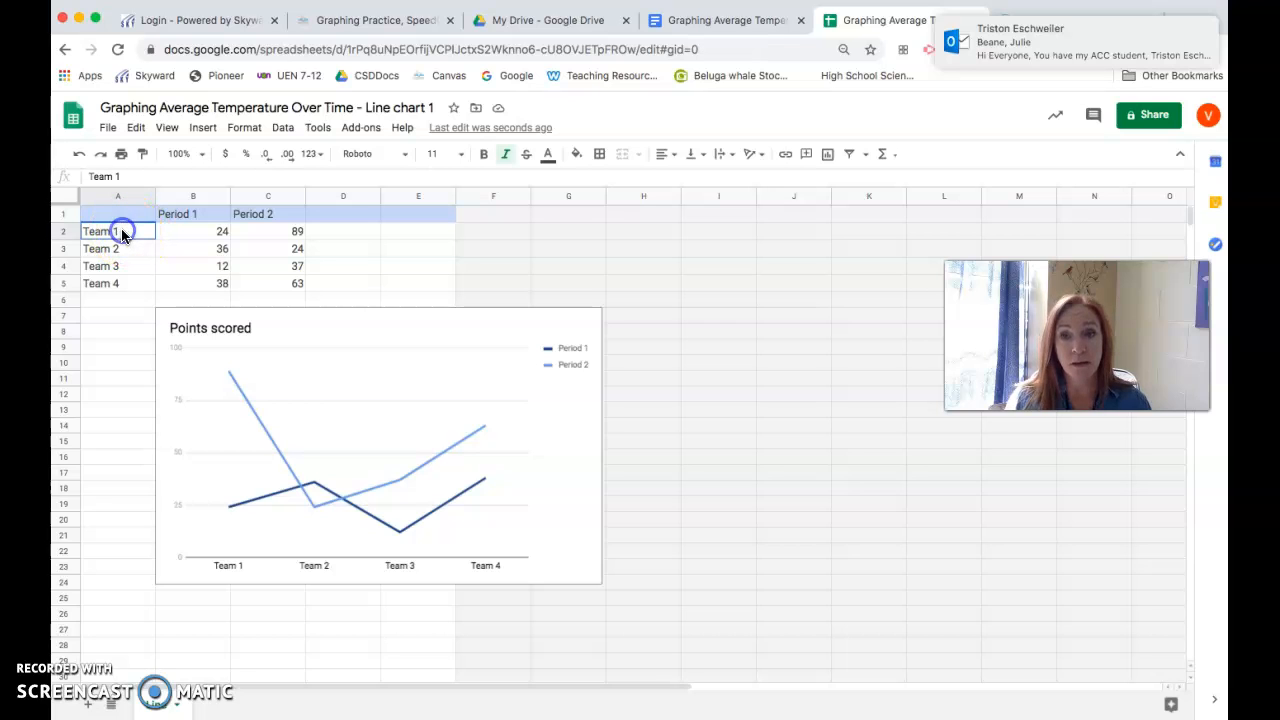
pyautogui.click(122, 232)
pyautogui.doubleClick(114, 232)
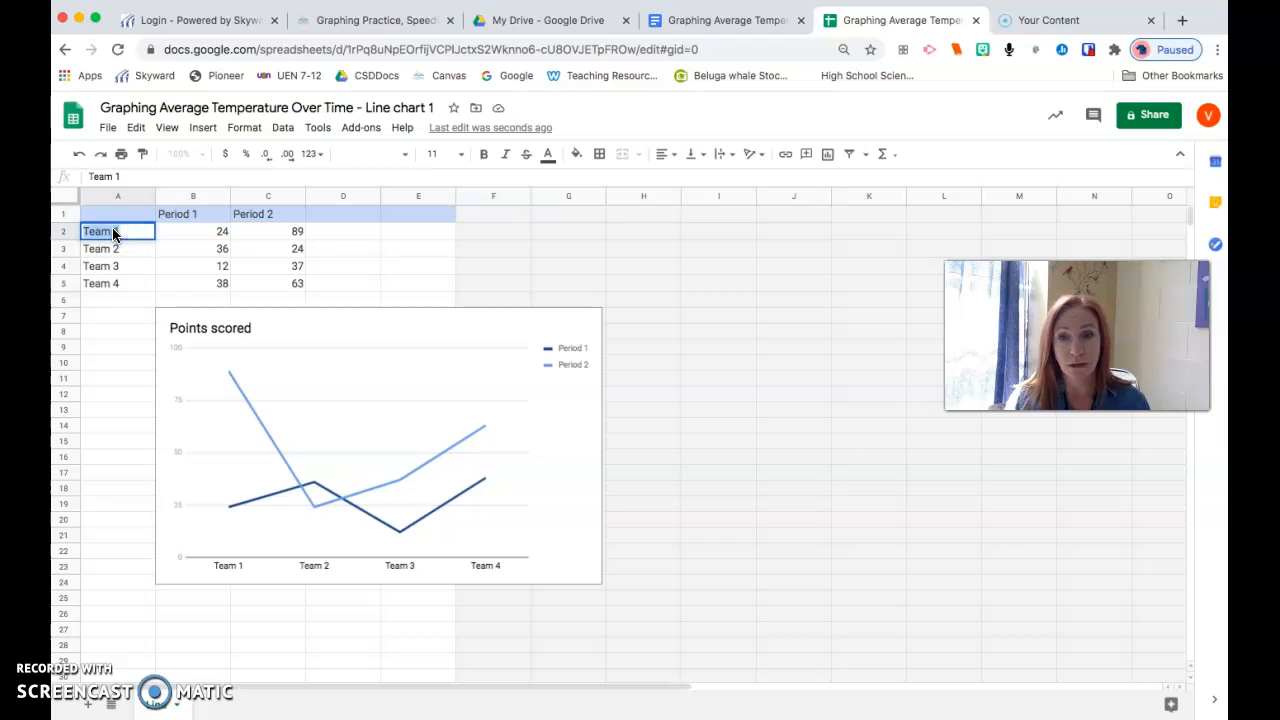
pyautogui.write('1970')
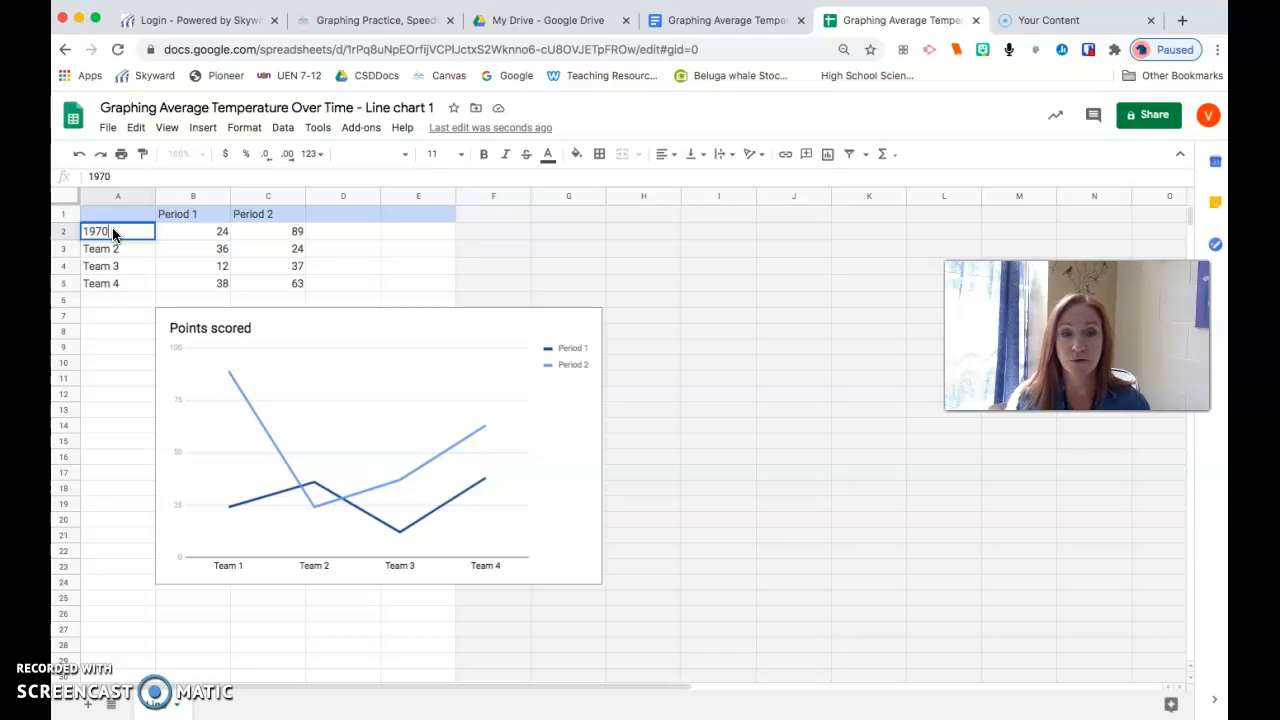
pyautogui.press('Return')
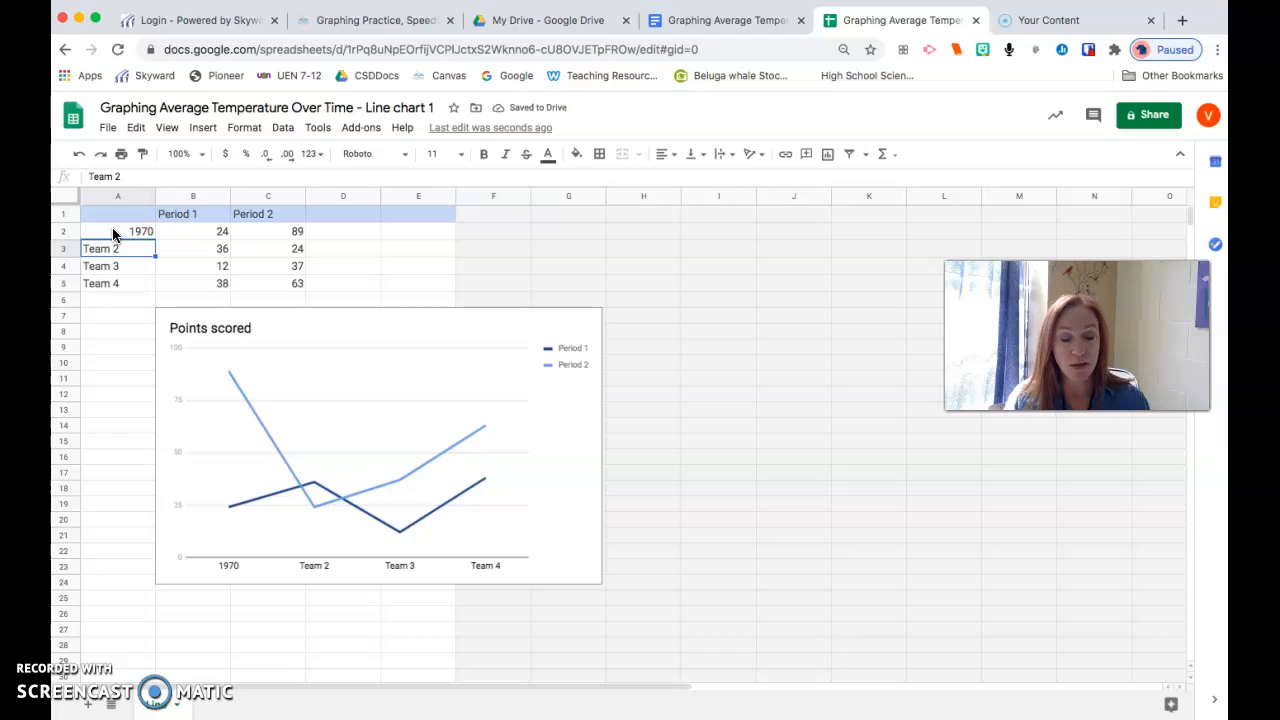
pyautogui.write('1975')
pyautogui.press('Return')
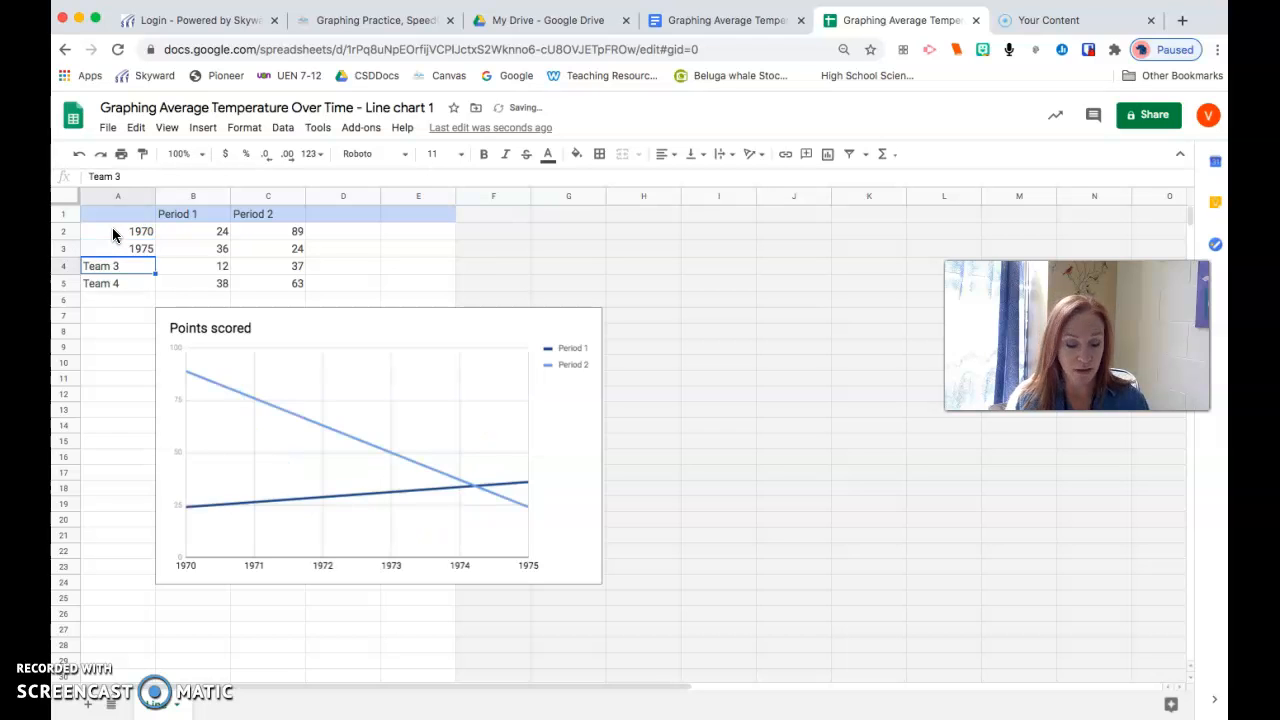
# - Replace the Team 3 and Team 4 row labels in column A with the years 1980 and 1985
pyautogui.write('1980')
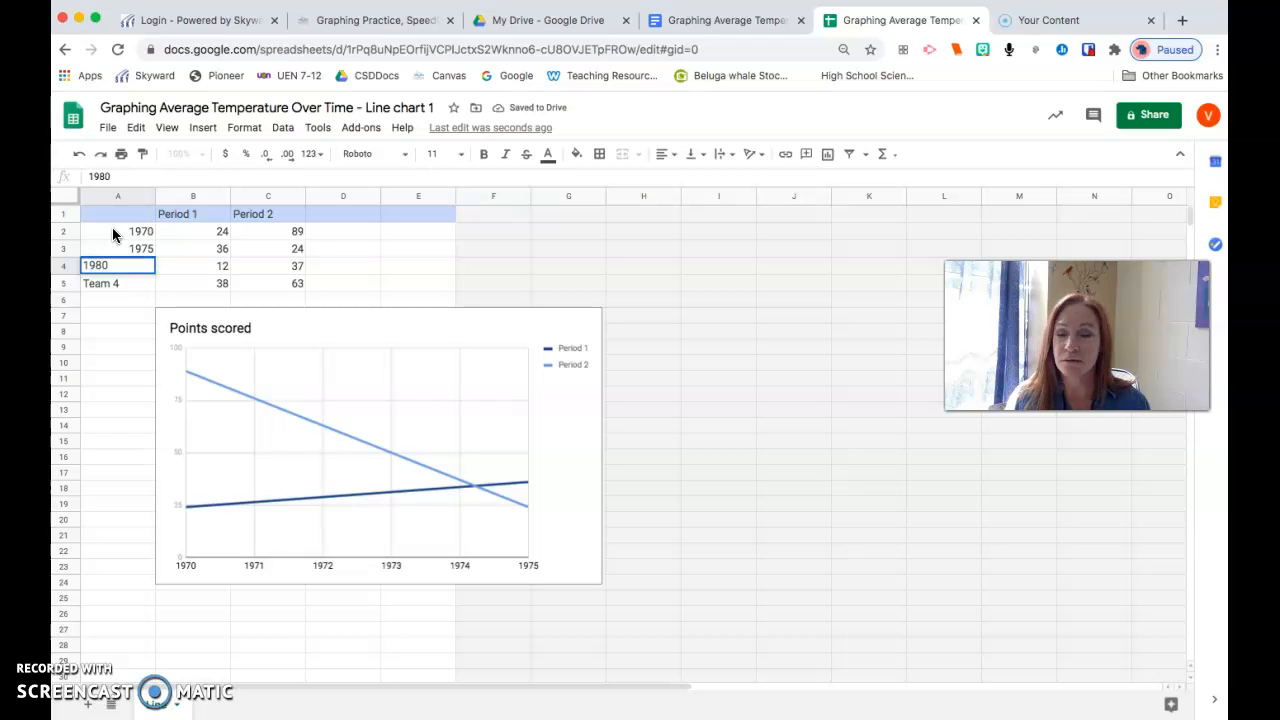
pyautogui.press('Return')
pyautogui.write('1')
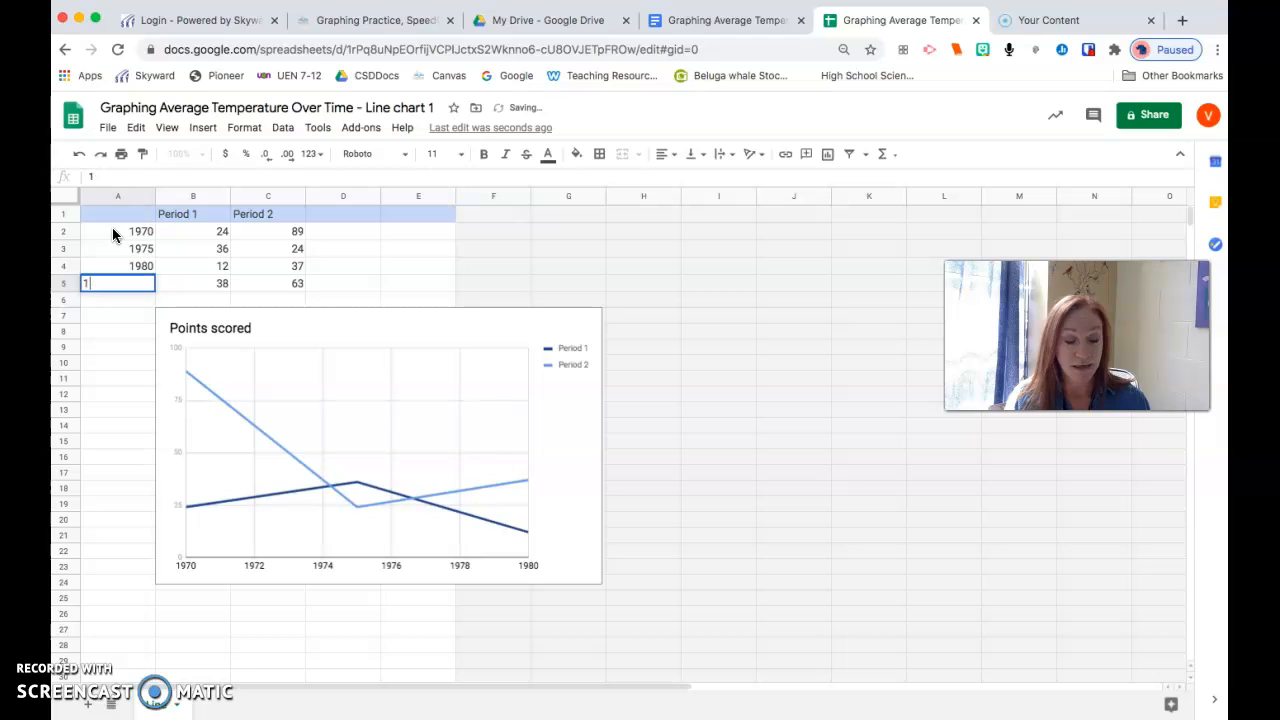
pyautogui.write('89')
pyautogui.press('BackSpace')
pyautogui.press('BackSpace')
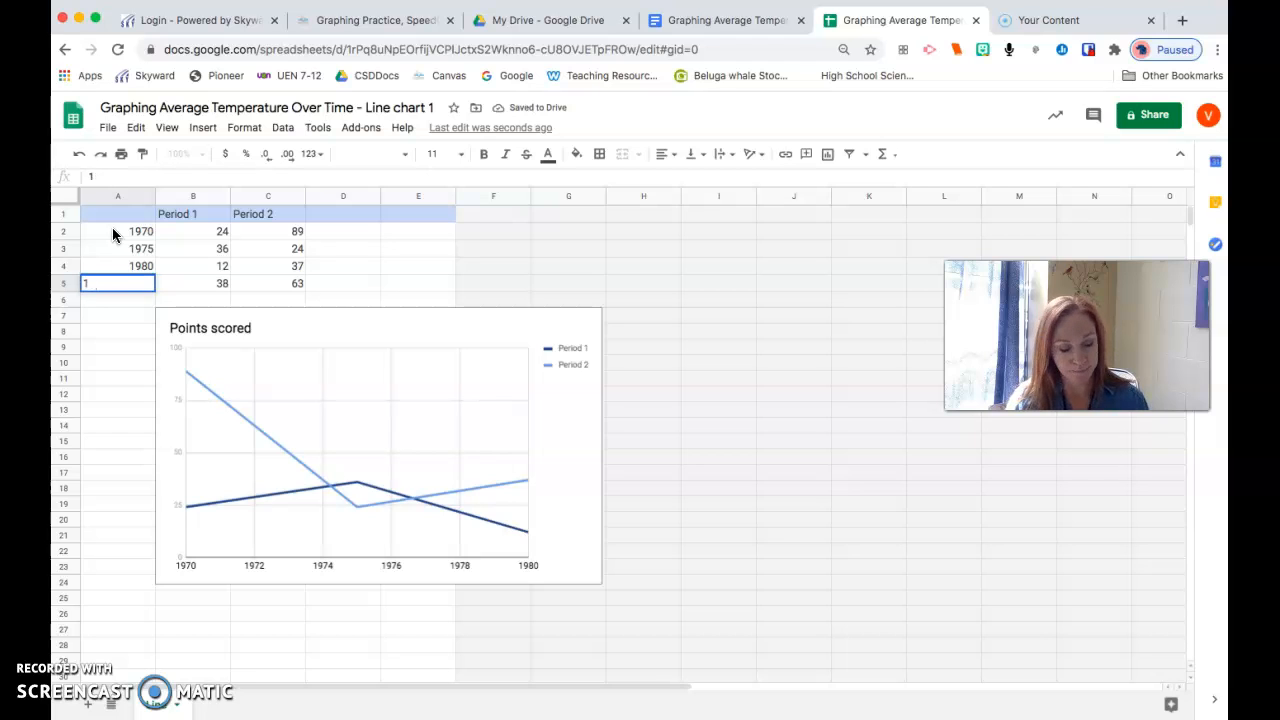
pyautogui.write('985')
pyautogui.press('Return')
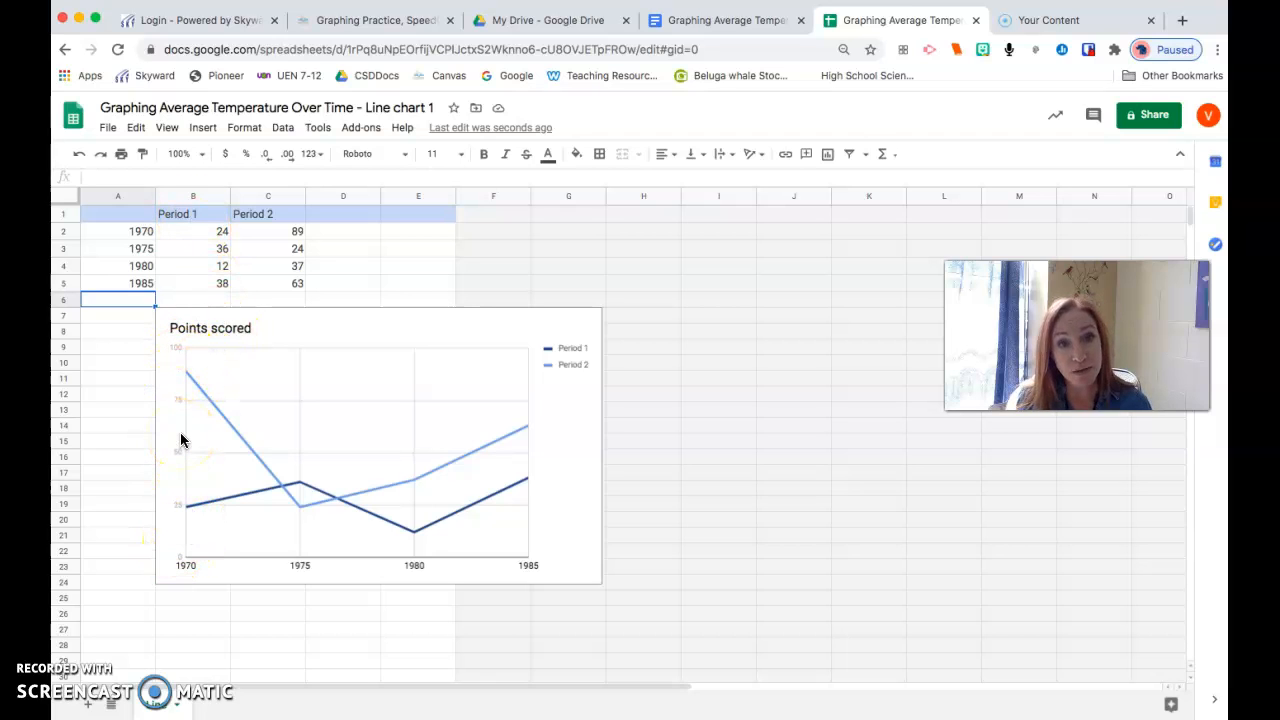
# - Consult the temperature table in the Google Docs worksheet and enter 13.98 for 1970 and 13.9 for 1975 in the Period 1 column
pyautogui.click(223, 232)
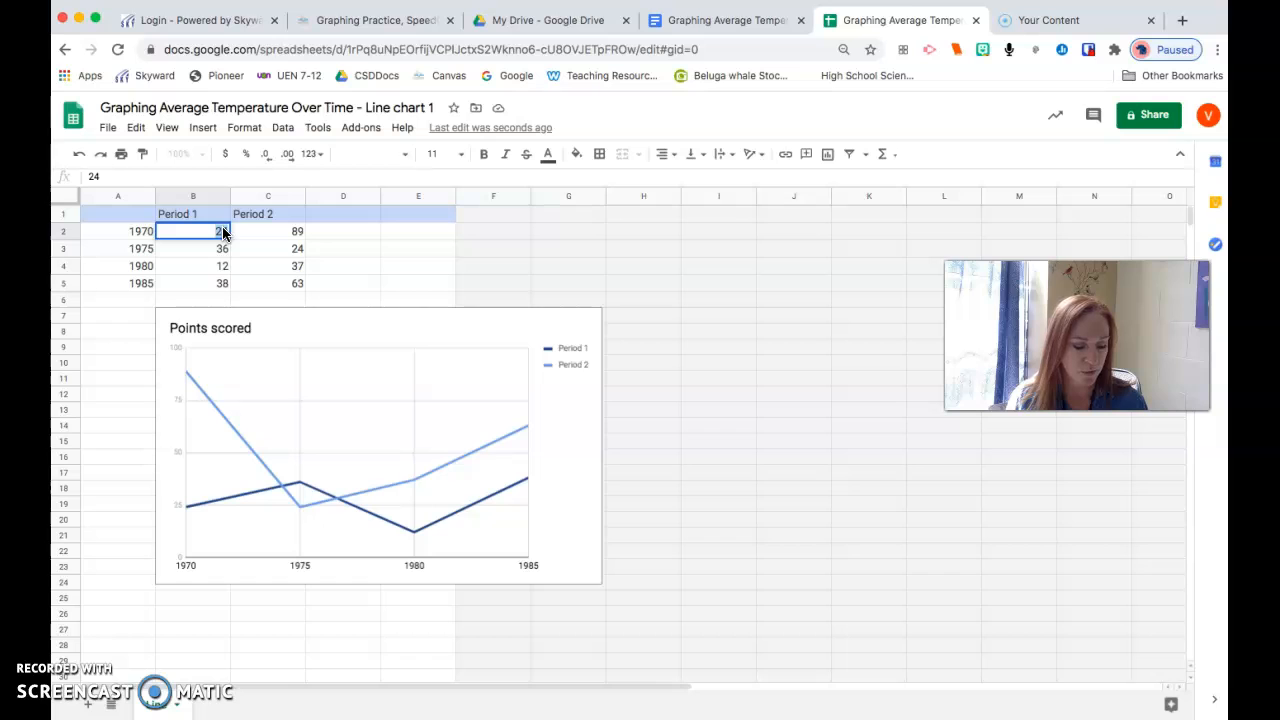
pyautogui.click(737, 20)
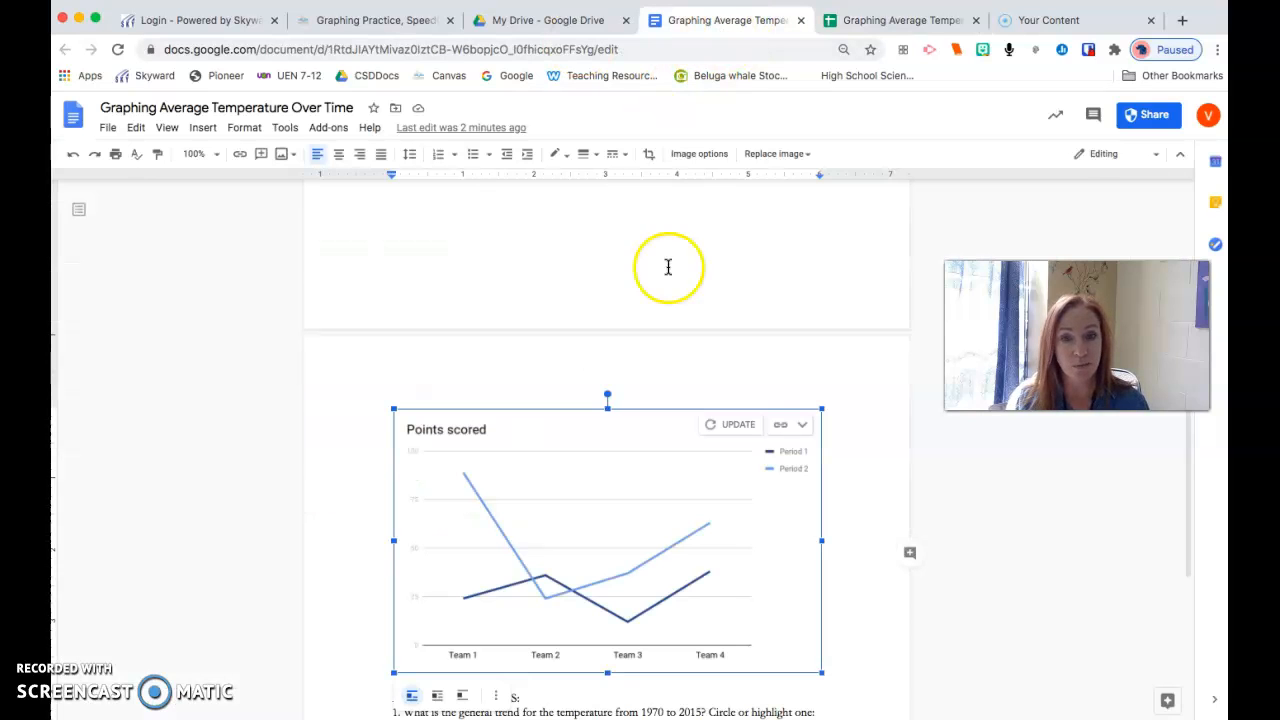
pyautogui.scroll(1, 653, 314)
pyautogui.scroll(6, 648, 319)
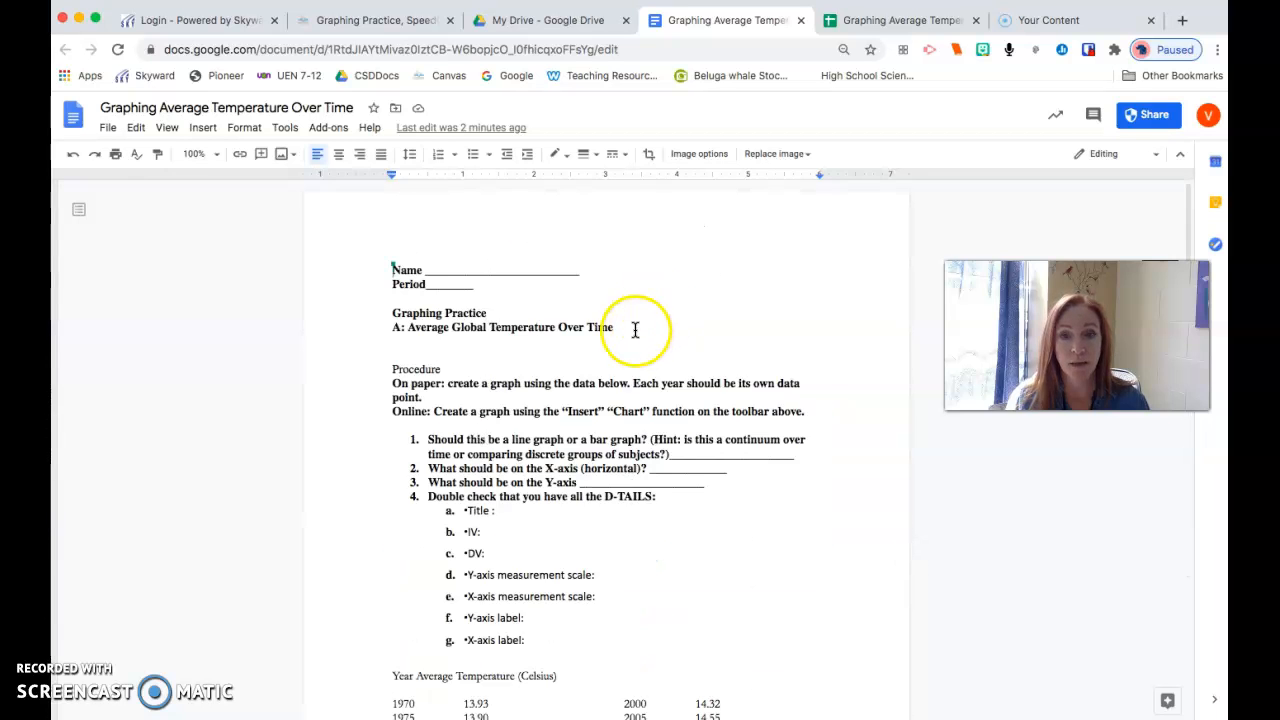
pyautogui.scroll(-2, 630, 338)
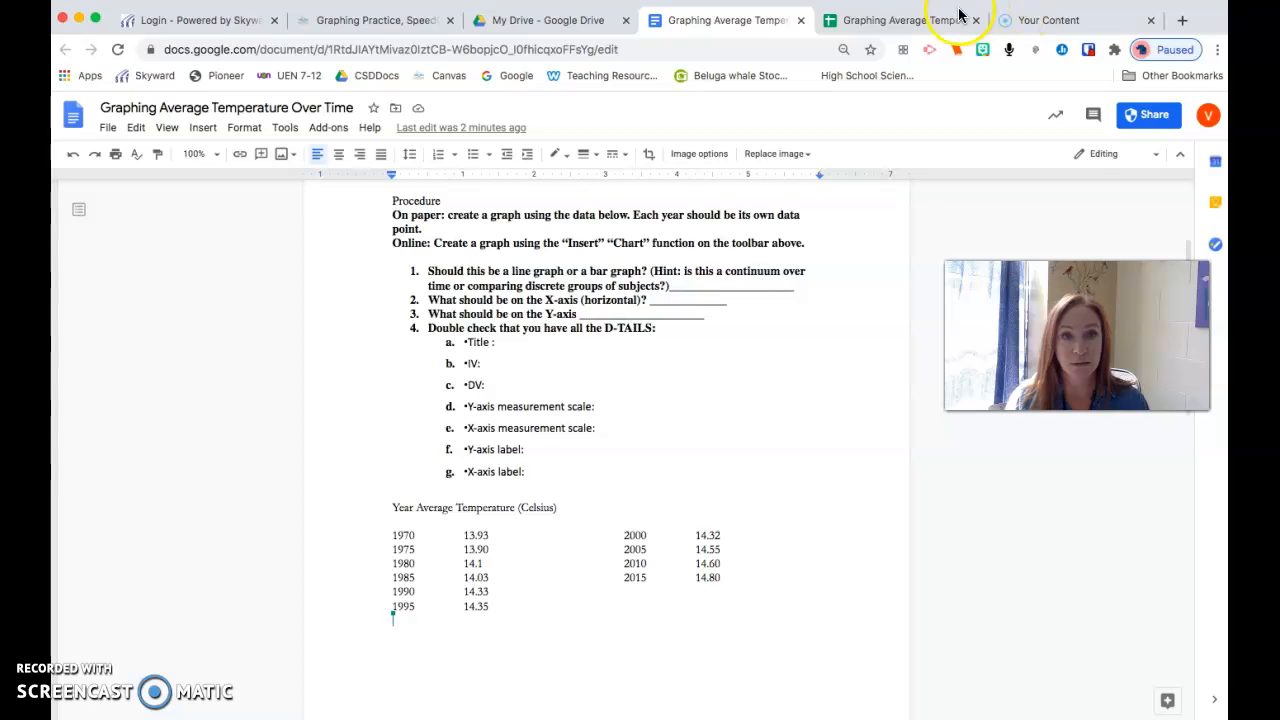
pyautogui.click(890, 21)
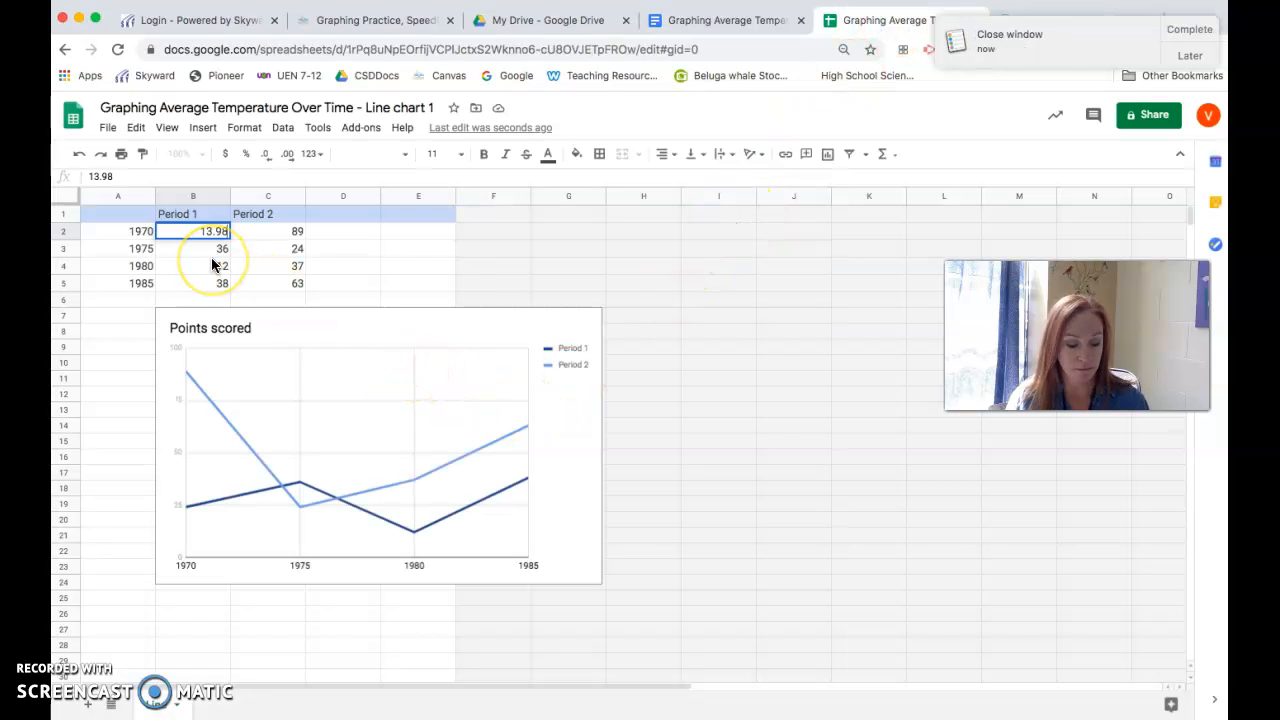
pyautogui.click(221, 250)
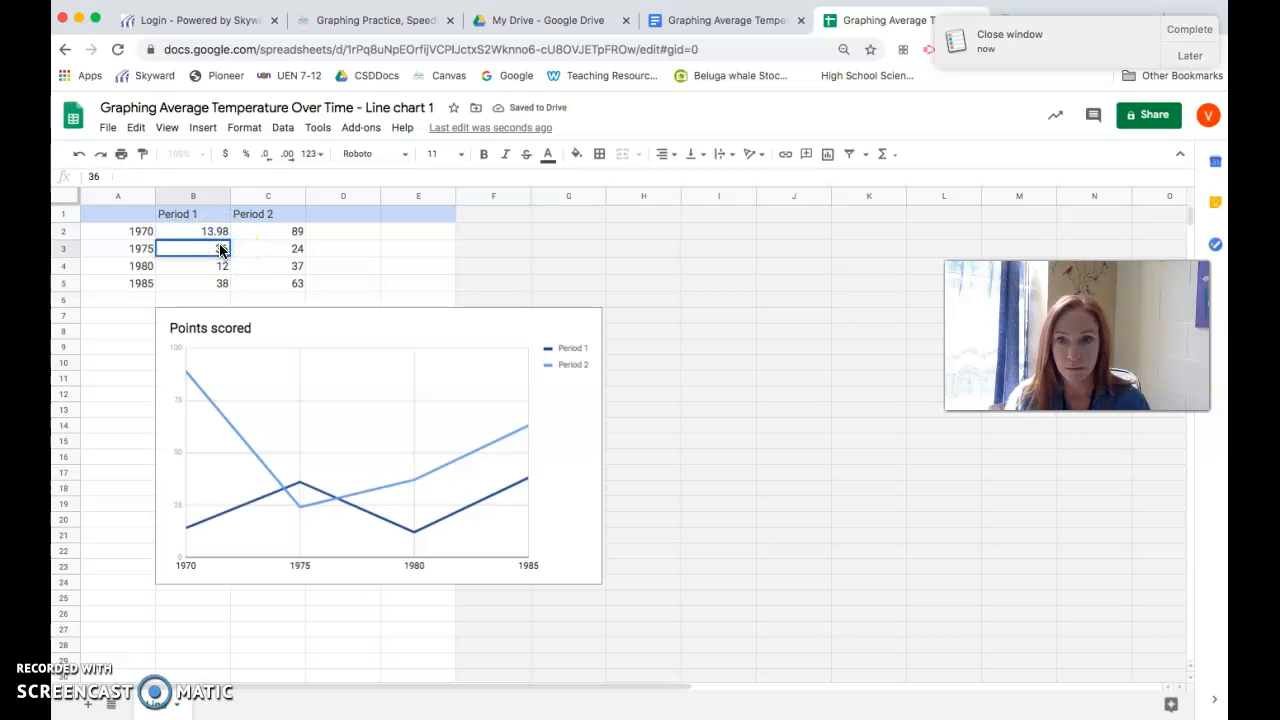
pyautogui.write('13.9')
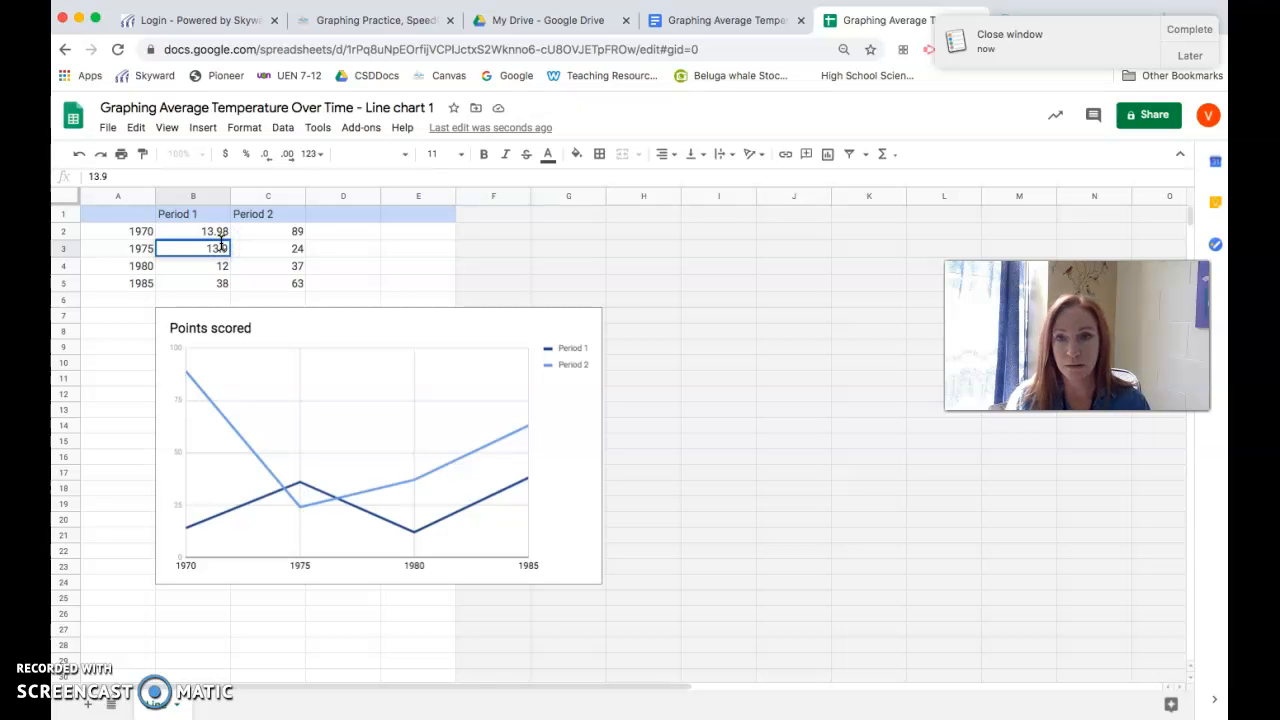
# - Recheck the worksheet's temperature table and correct the 1970 value in the Period 1 column to 13.93
pyautogui.click(730, 21)
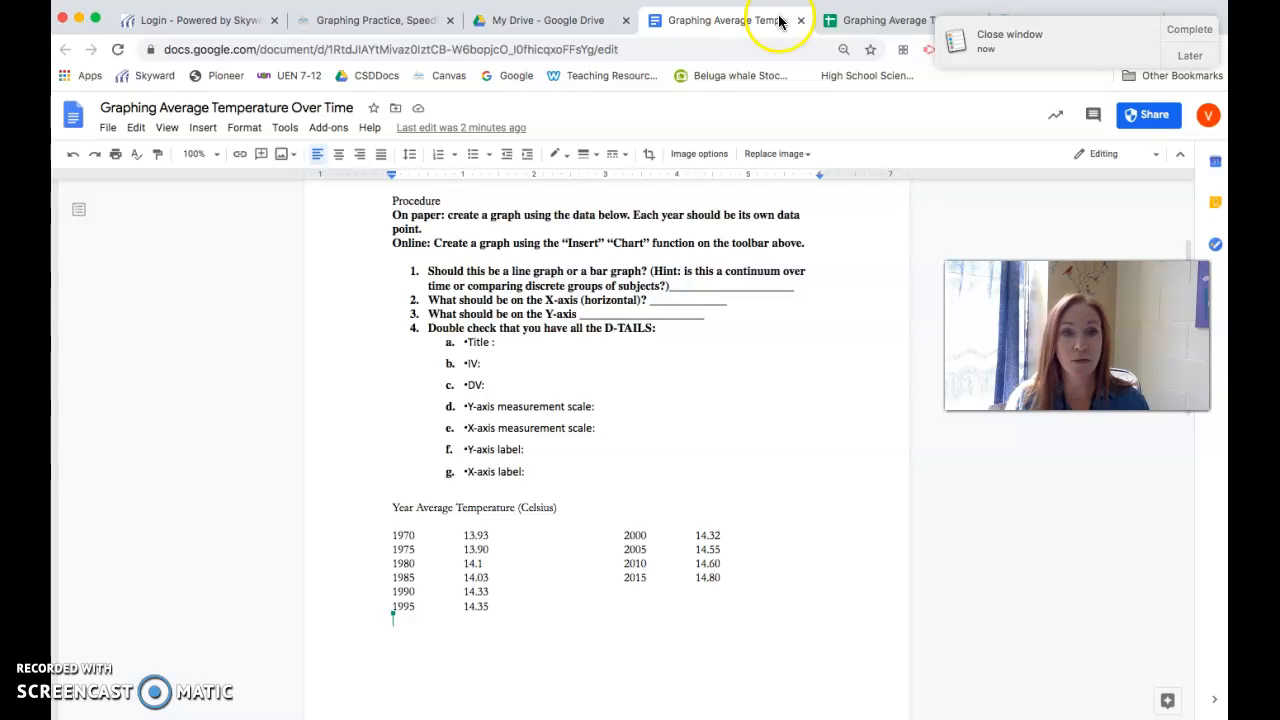
pyautogui.click(878, 22)
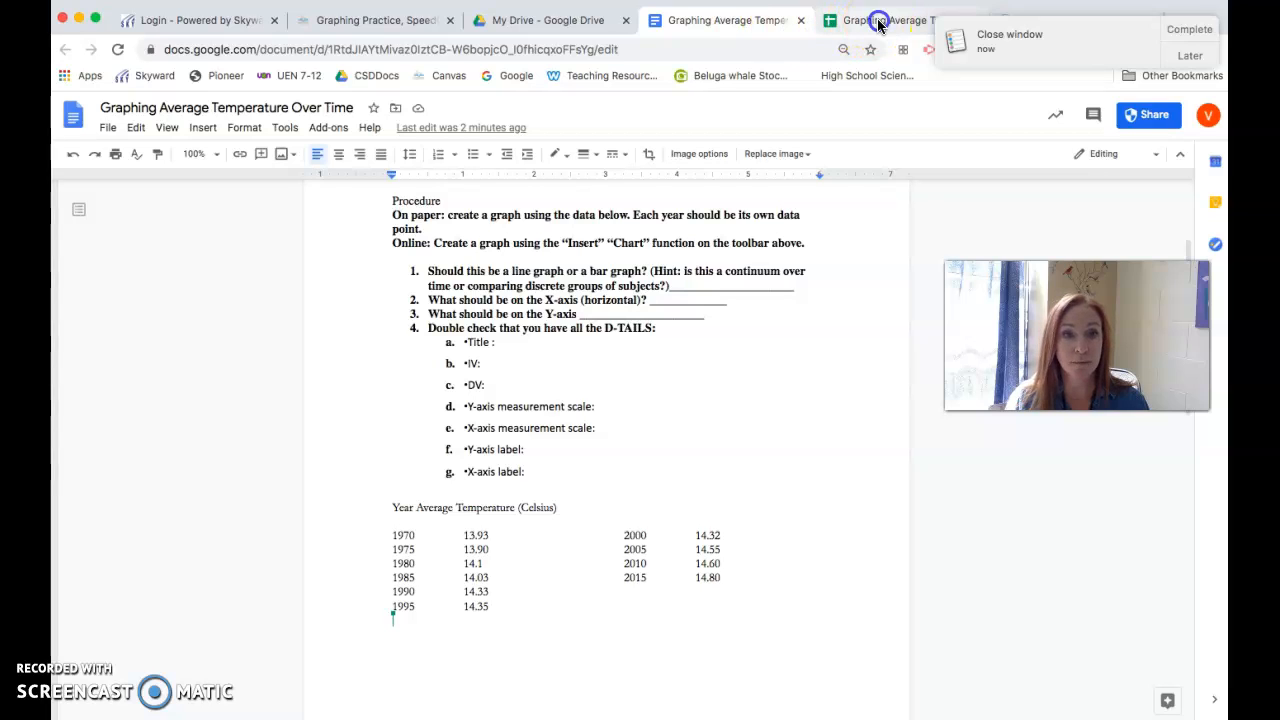
pyautogui.click(1189, 29)
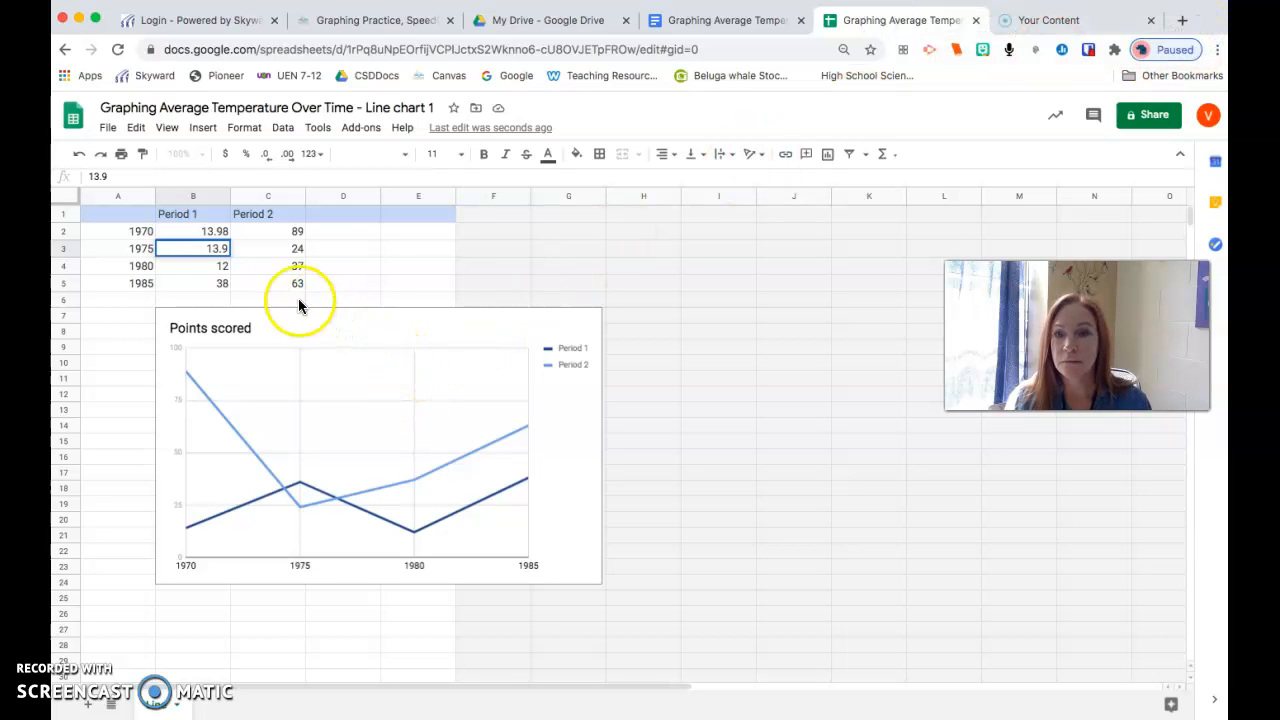
pyautogui.click(226, 233)
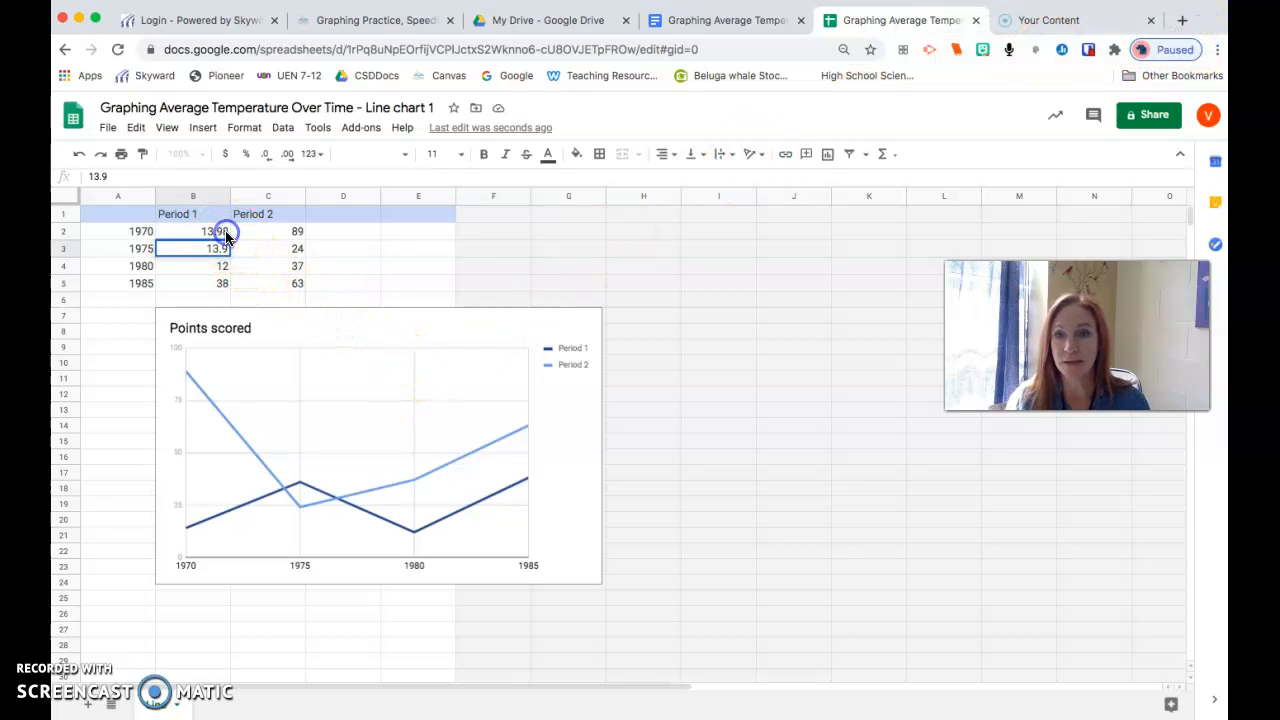
pyautogui.doubleClick(226, 237)
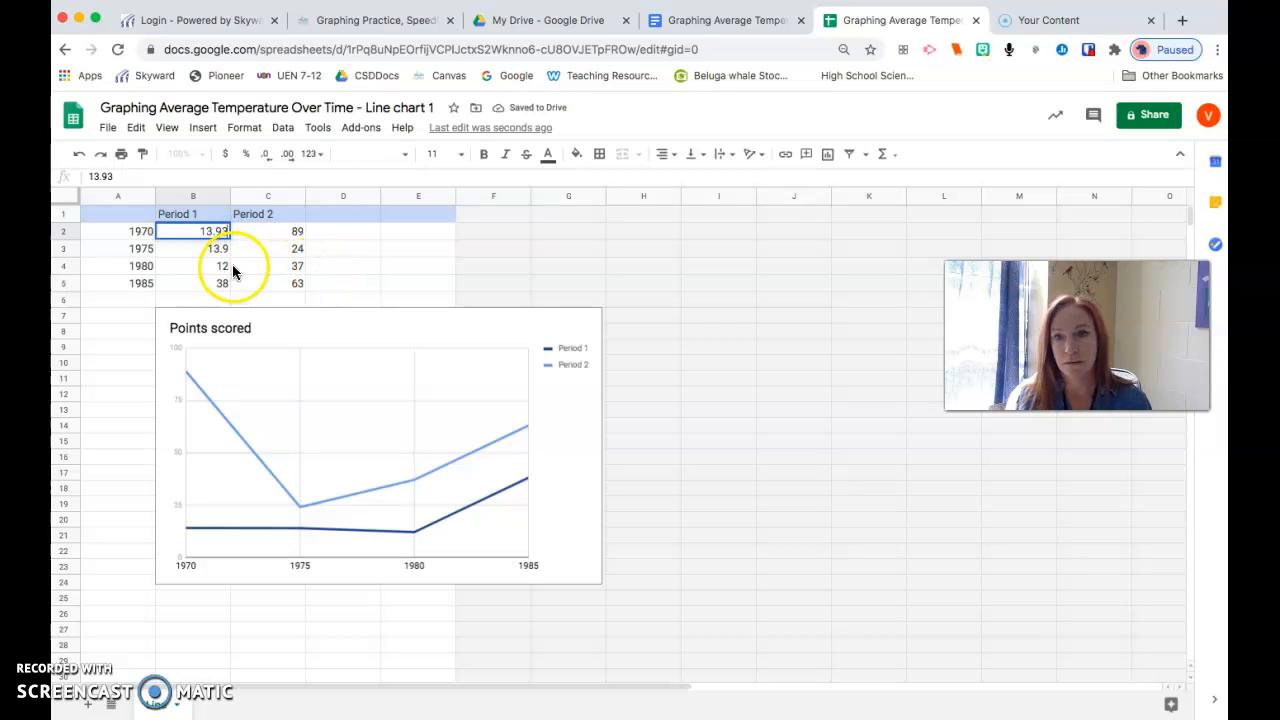
# - Look up the 1980 temperature in the worksheet and set the 1980 value in the Period 1 column to 14.1
pyautogui.click(220, 266)
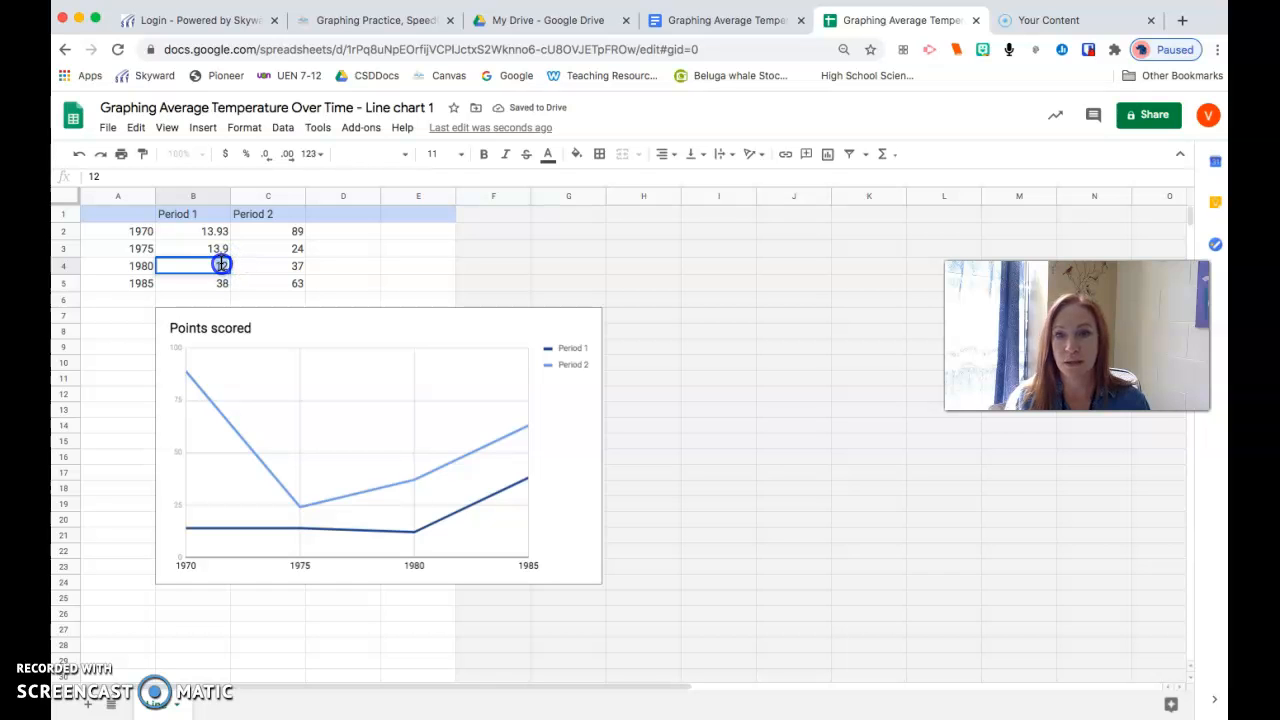
pyautogui.click(677, 20)
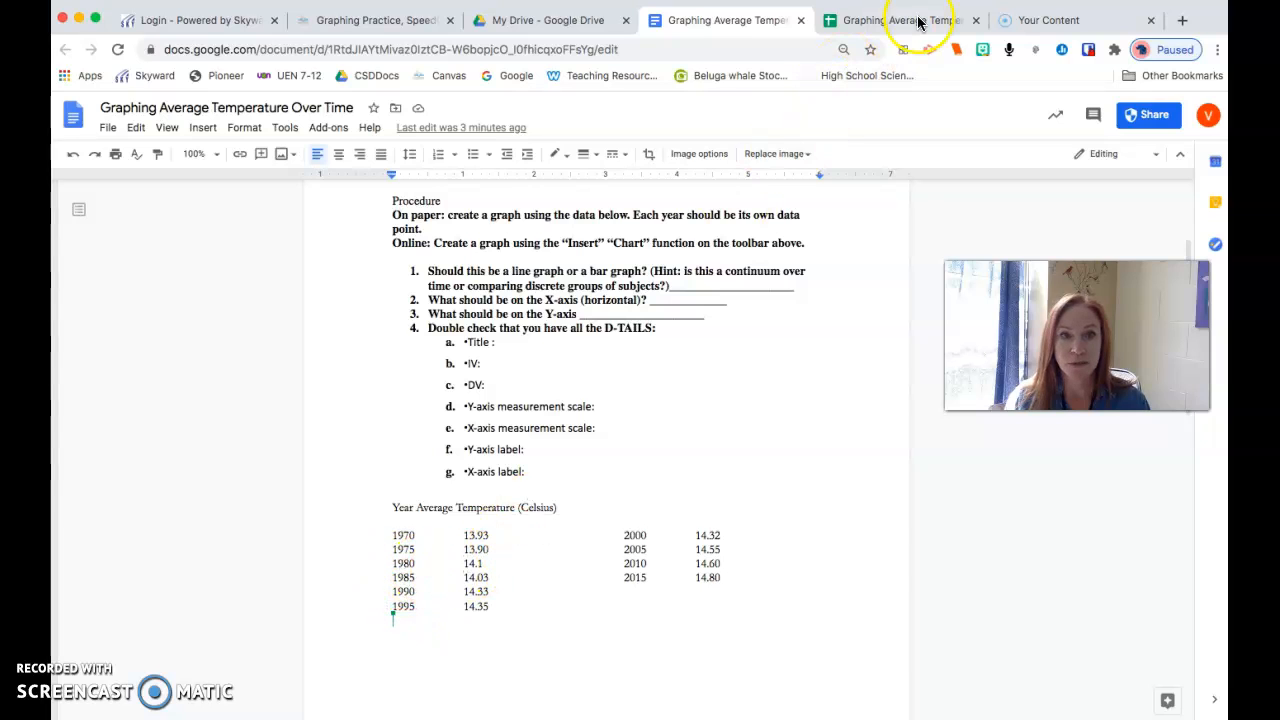
pyautogui.click(919, 22)
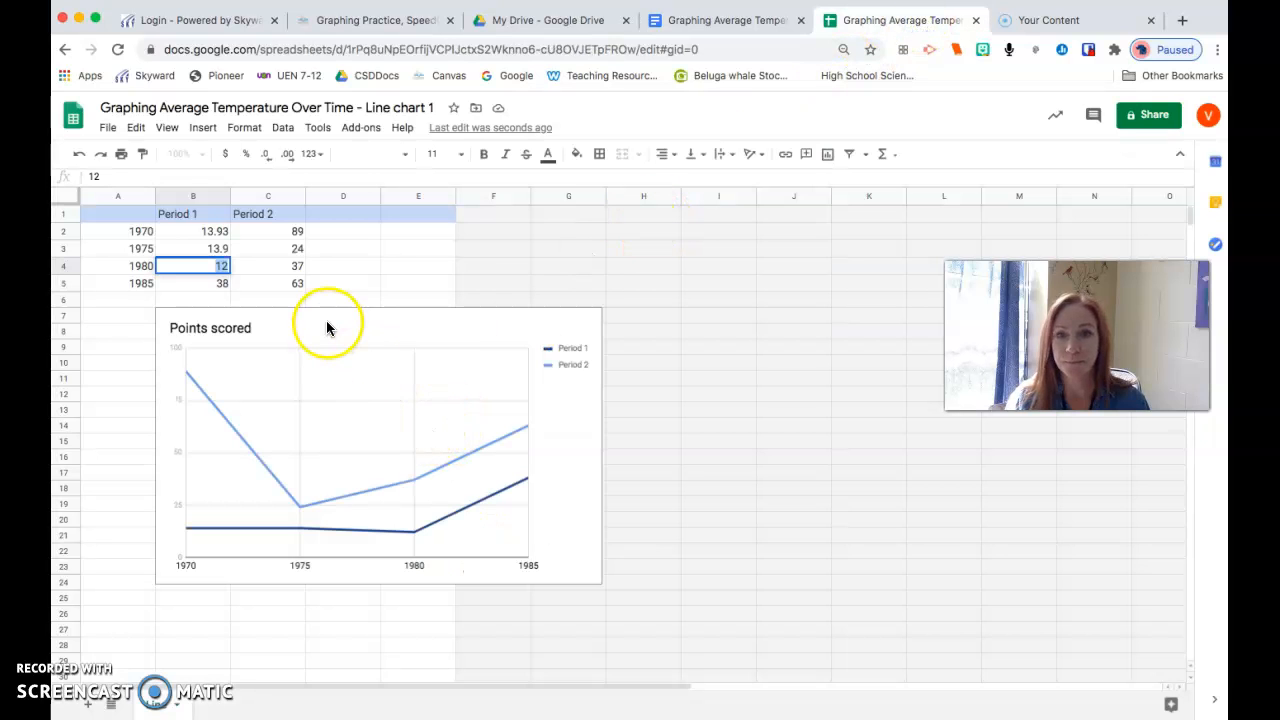
pyautogui.write('14.')
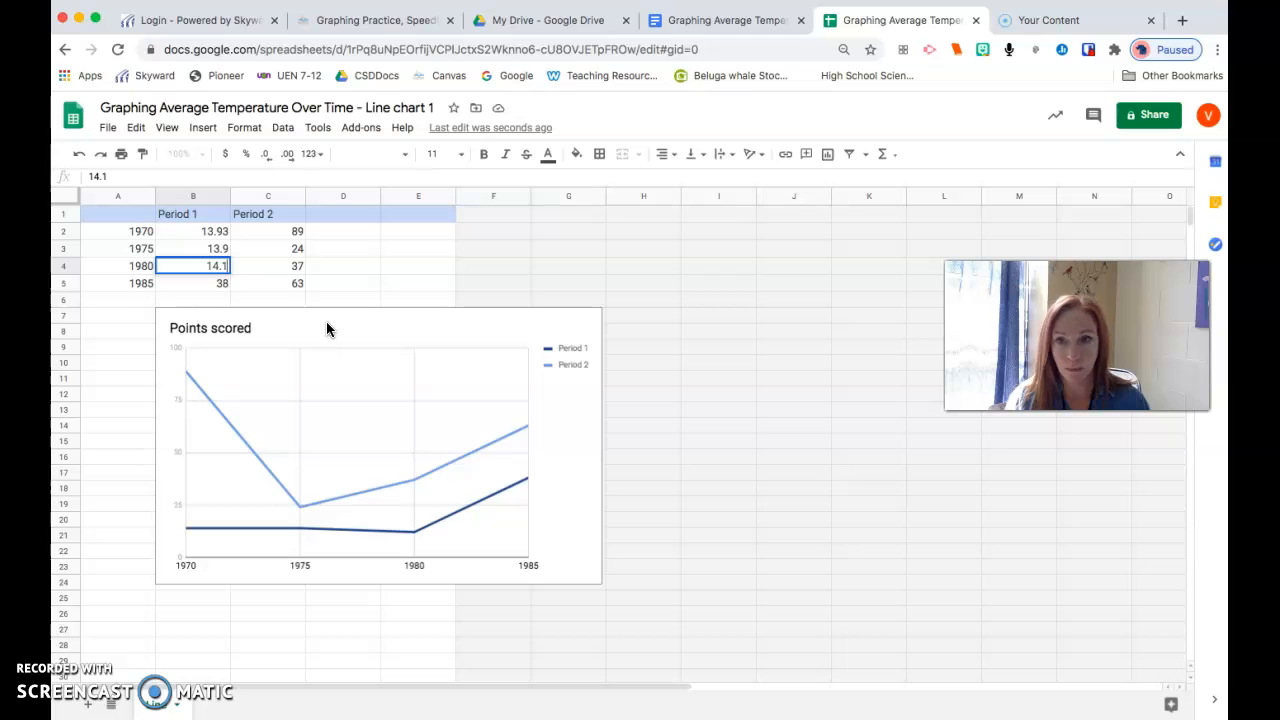
pyautogui.write('1')
pyautogui.press('Return')
# - Look up the 1985 temperature in the Google Docs worksheet and set the 1985 value in the Period 1 column to 14.03
pyautogui.click(222, 285)
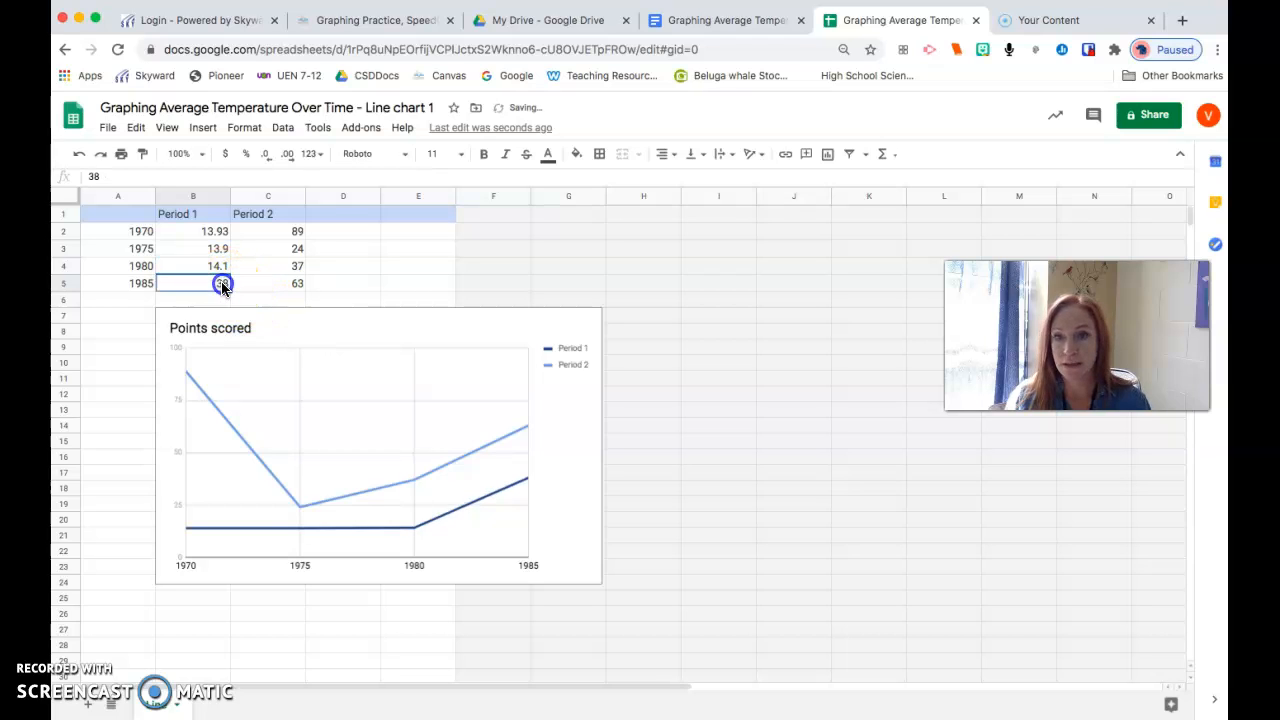
pyautogui.click(710, 22)
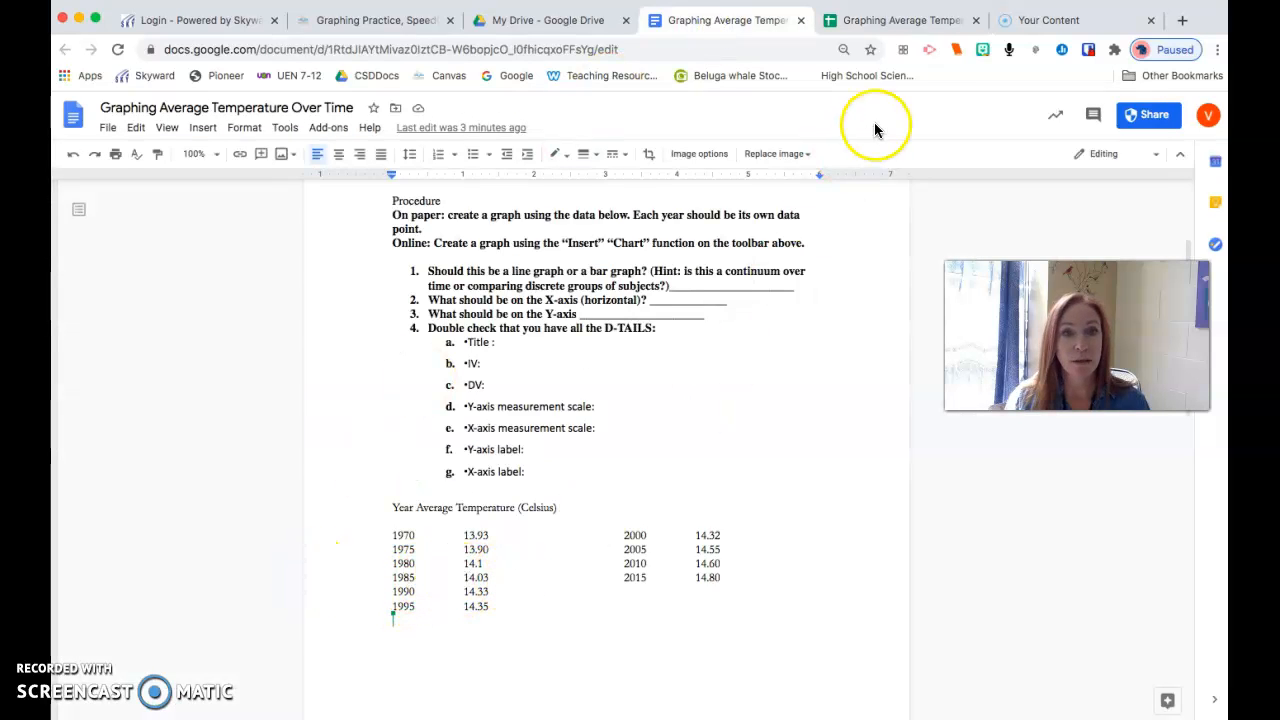
pyautogui.click(906, 21)
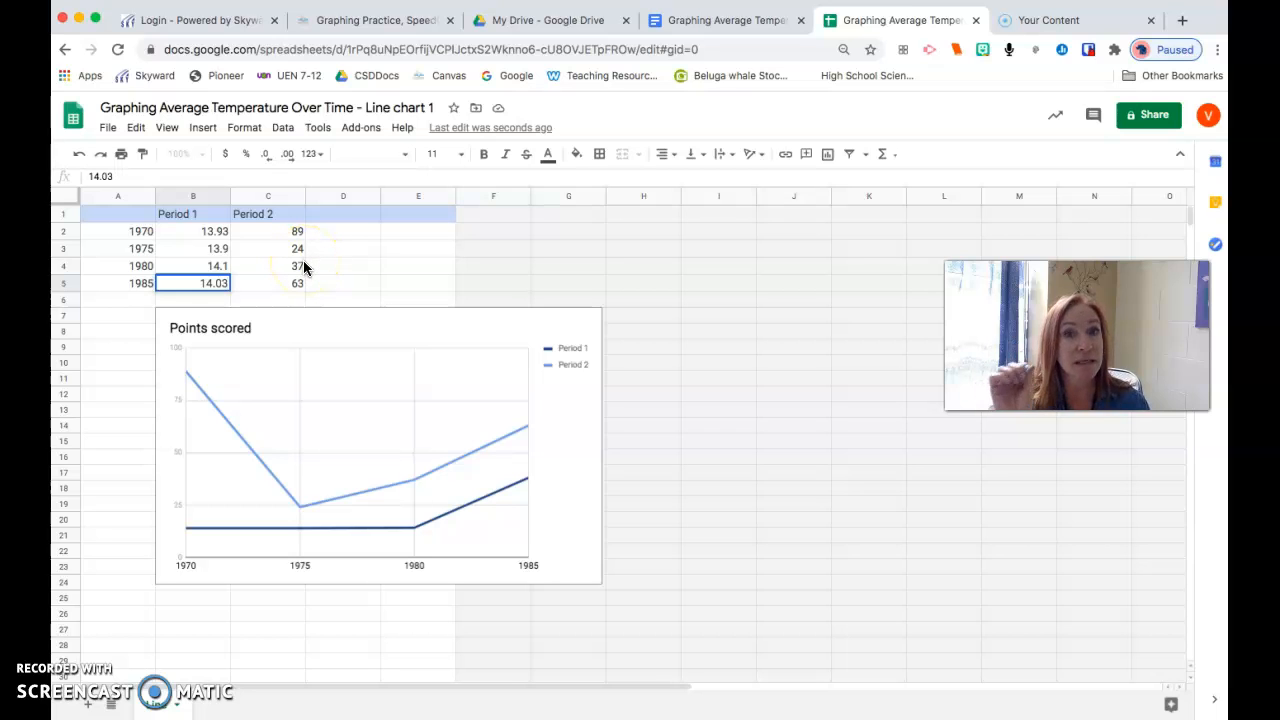
# - Delete the Period 2 column from the sheet and review the temperature table in the Google Docs worksheet
pyautogui.click(270, 197)
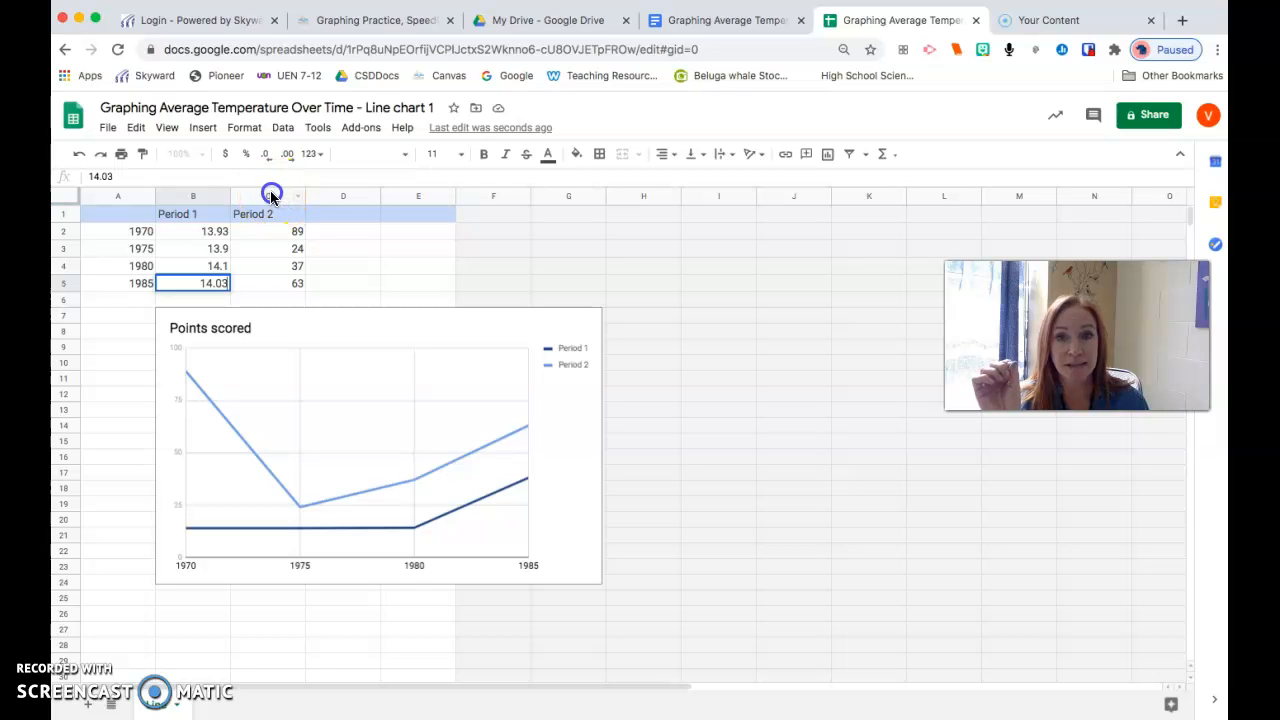
pyautogui.rightClick(270, 197)
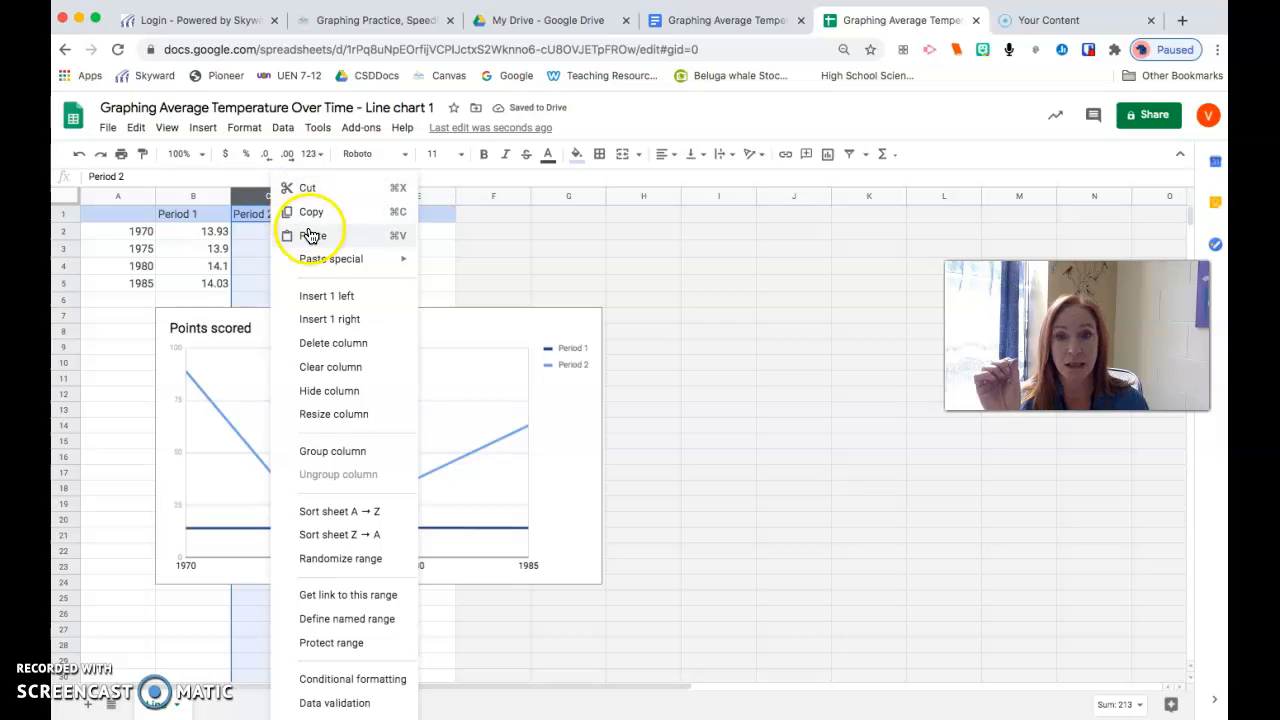
pyautogui.click(312, 343)
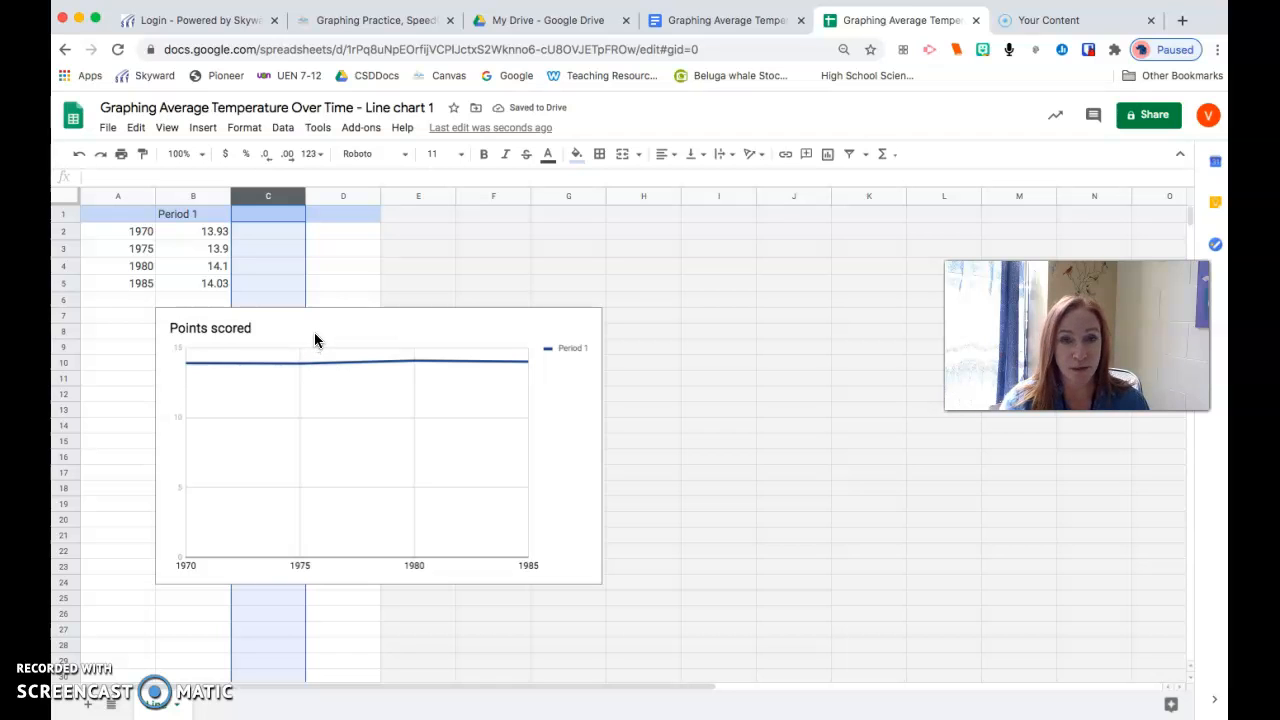
pyautogui.click(306, 362)
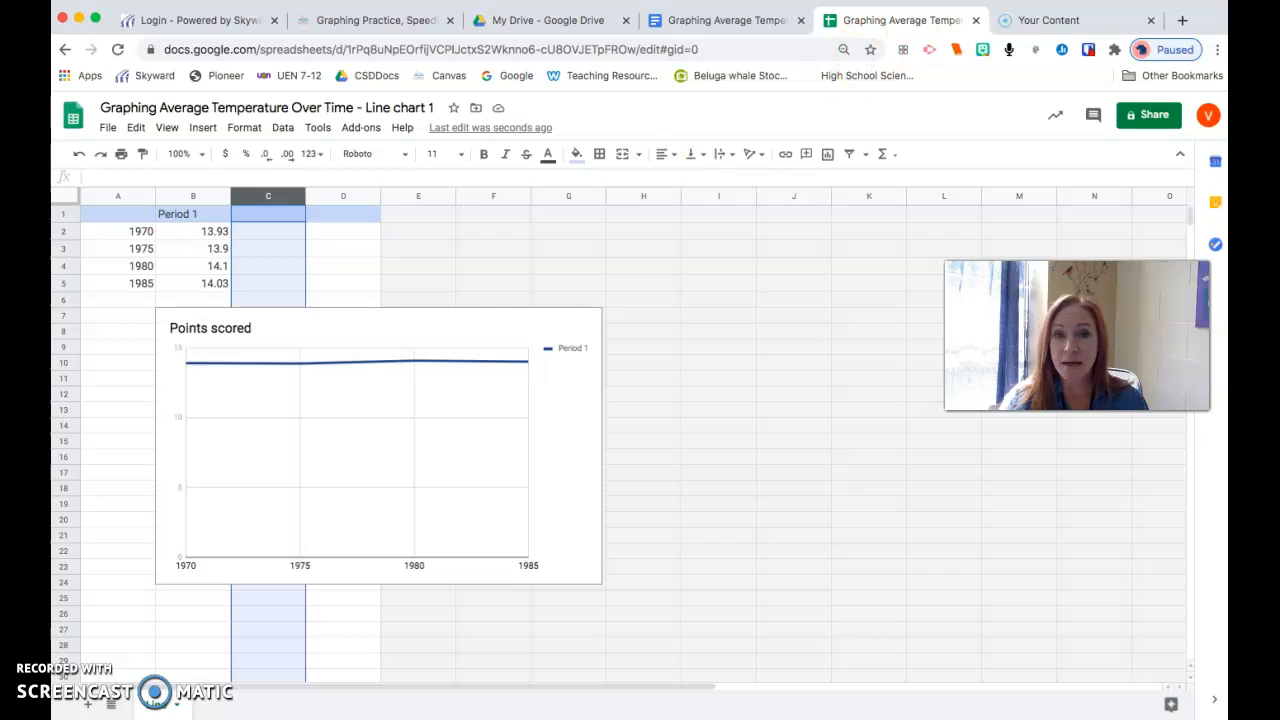
pyautogui.click(748, 22)
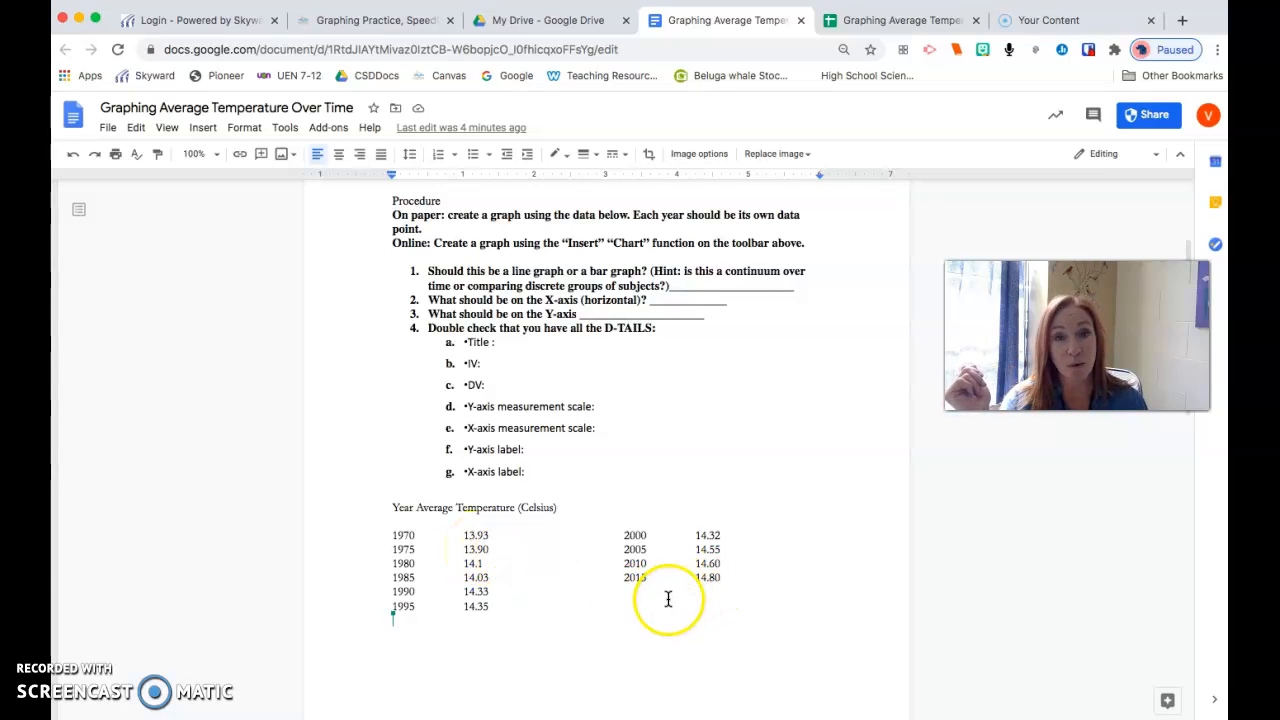
pyautogui.click(900, 20)
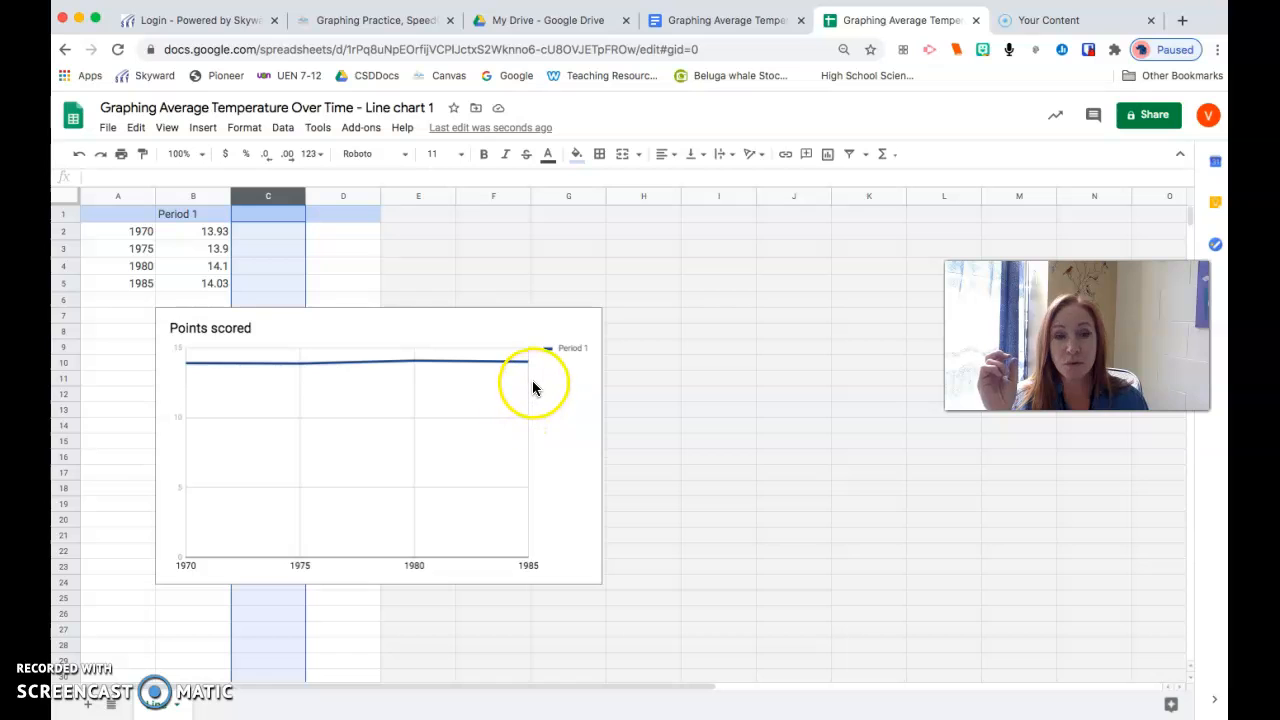
# - Change the line chart's title to "Average Temperature"
pyautogui.click(268, 380)
pyautogui.click(332, 338)
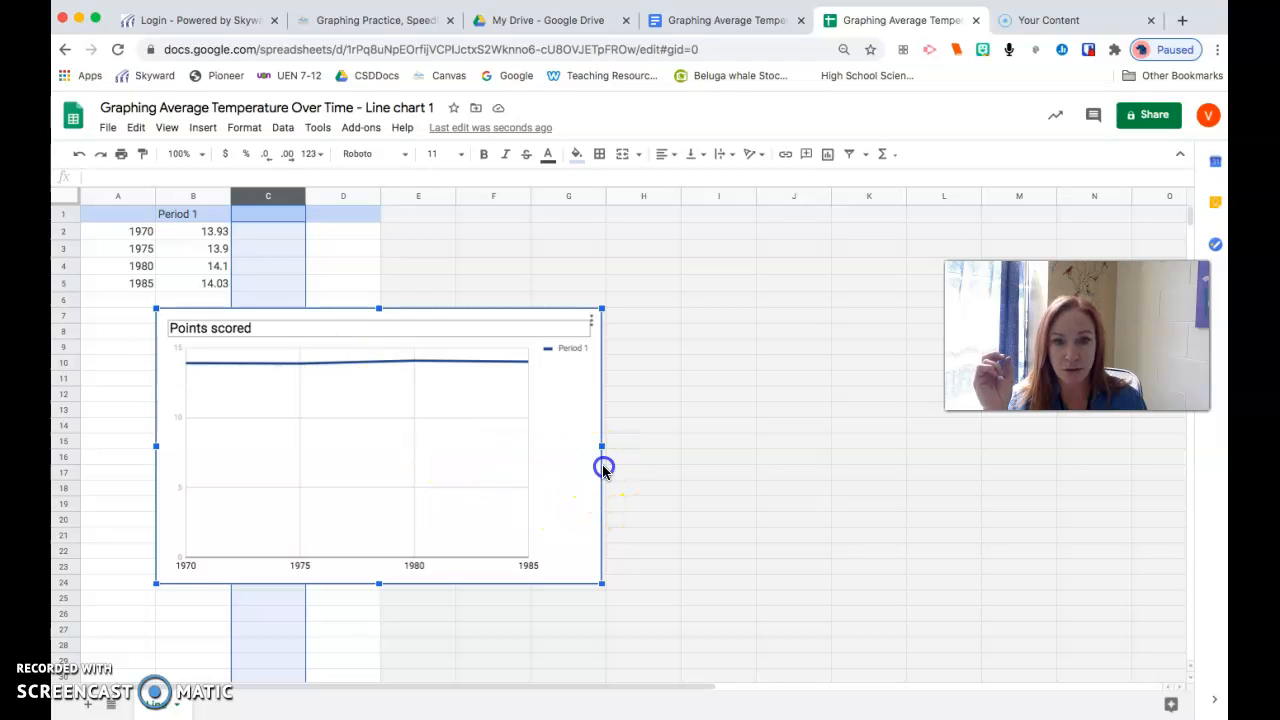
pyautogui.click(603, 469)
pyautogui.click(362, 331)
pyautogui.doubleClick(247, 331)
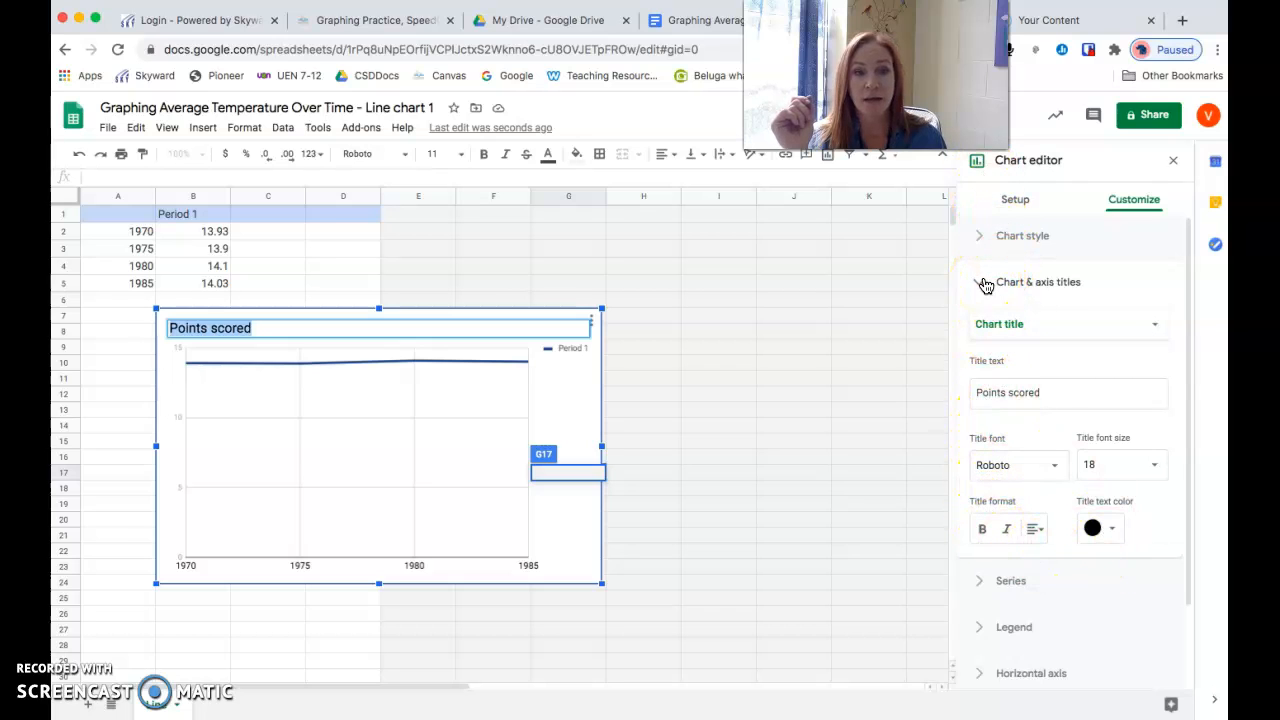
pyautogui.click(1037, 395)
pyautogui.doubleClick(1037, 394)
pyautogui.moveTo(1029, 393); pyautogui.dragTo(970, 393)
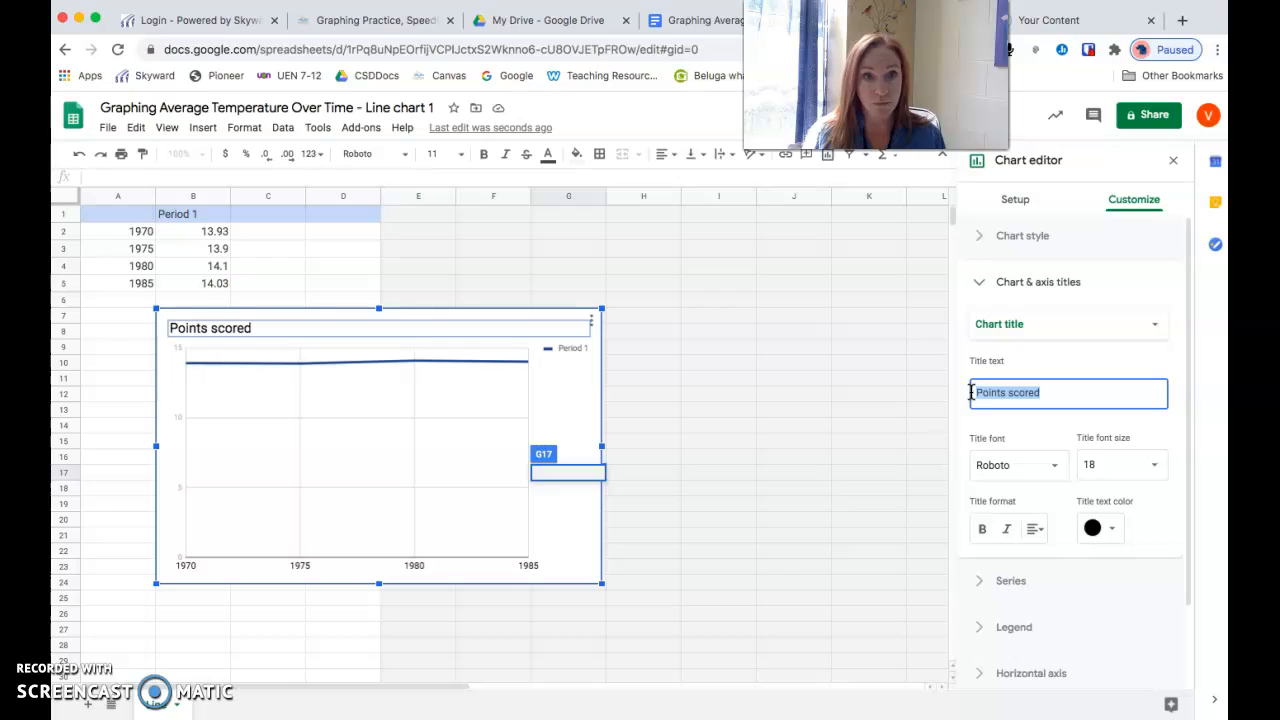
pyautogui.write('A')
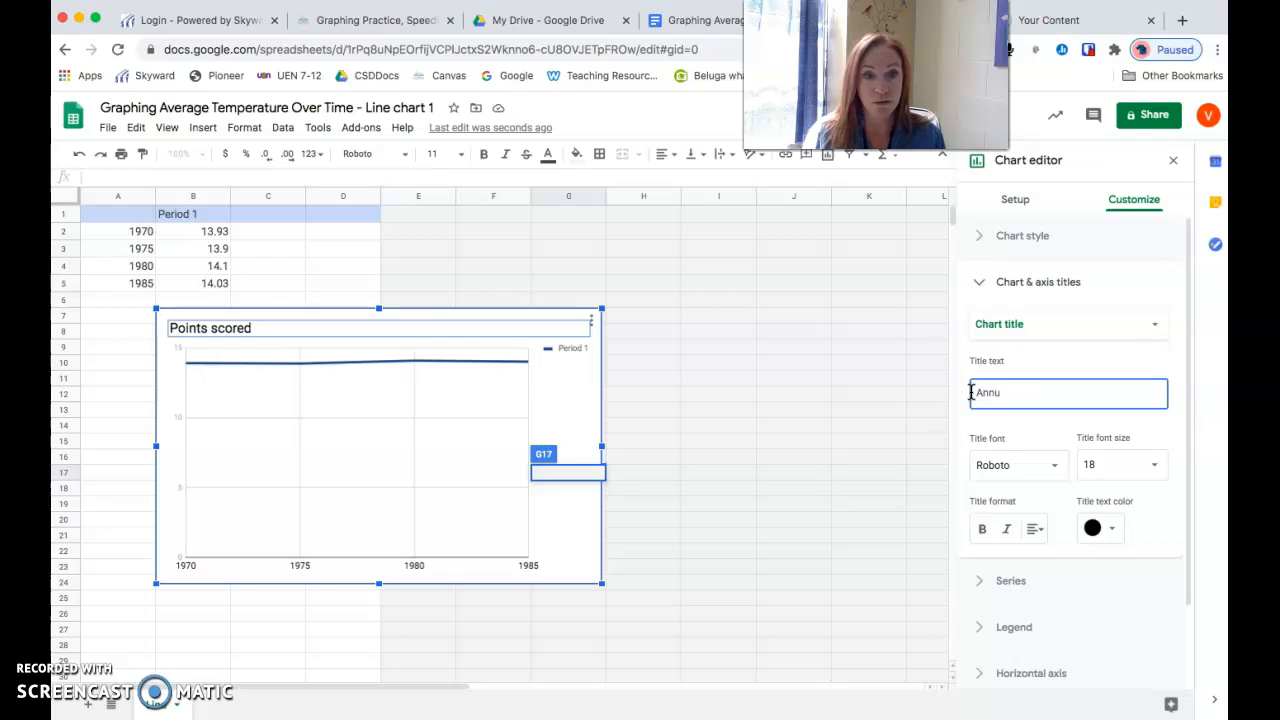
pyautogui.write('nnu')
pyautogui.press('BackSpace')
pyautogui.press('BackSpace')
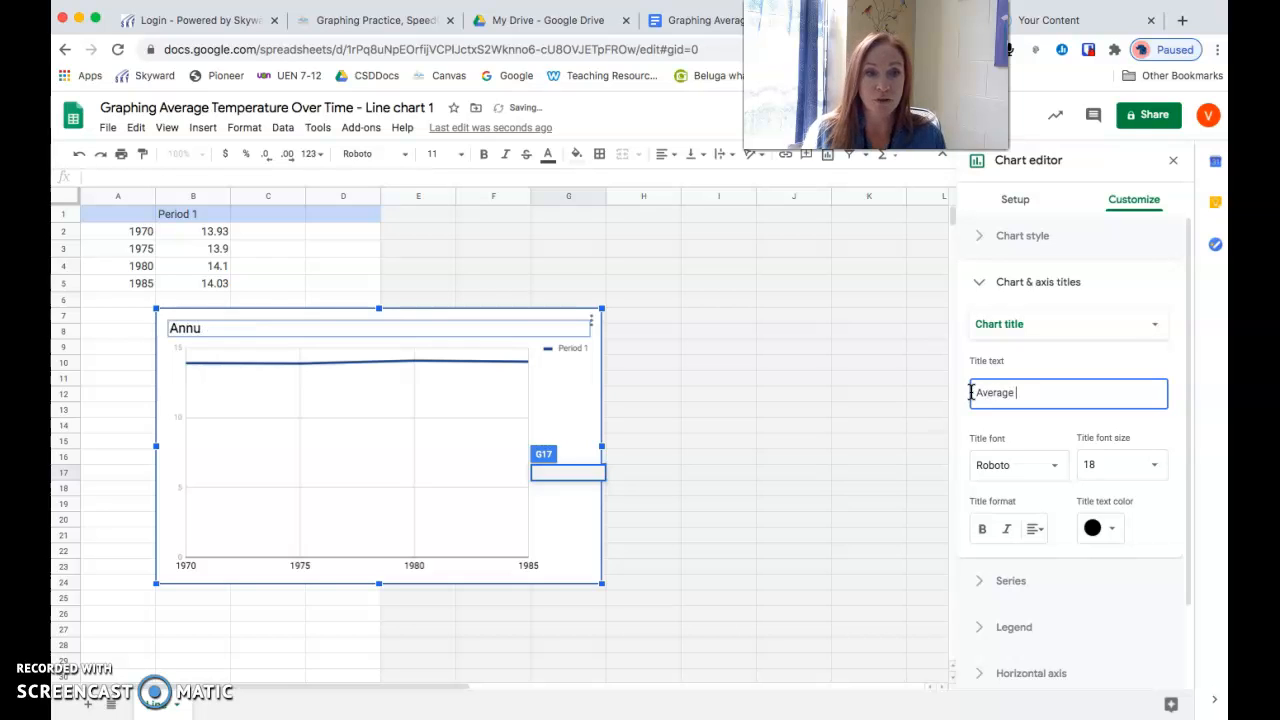
pyautogui.write('Temperature')
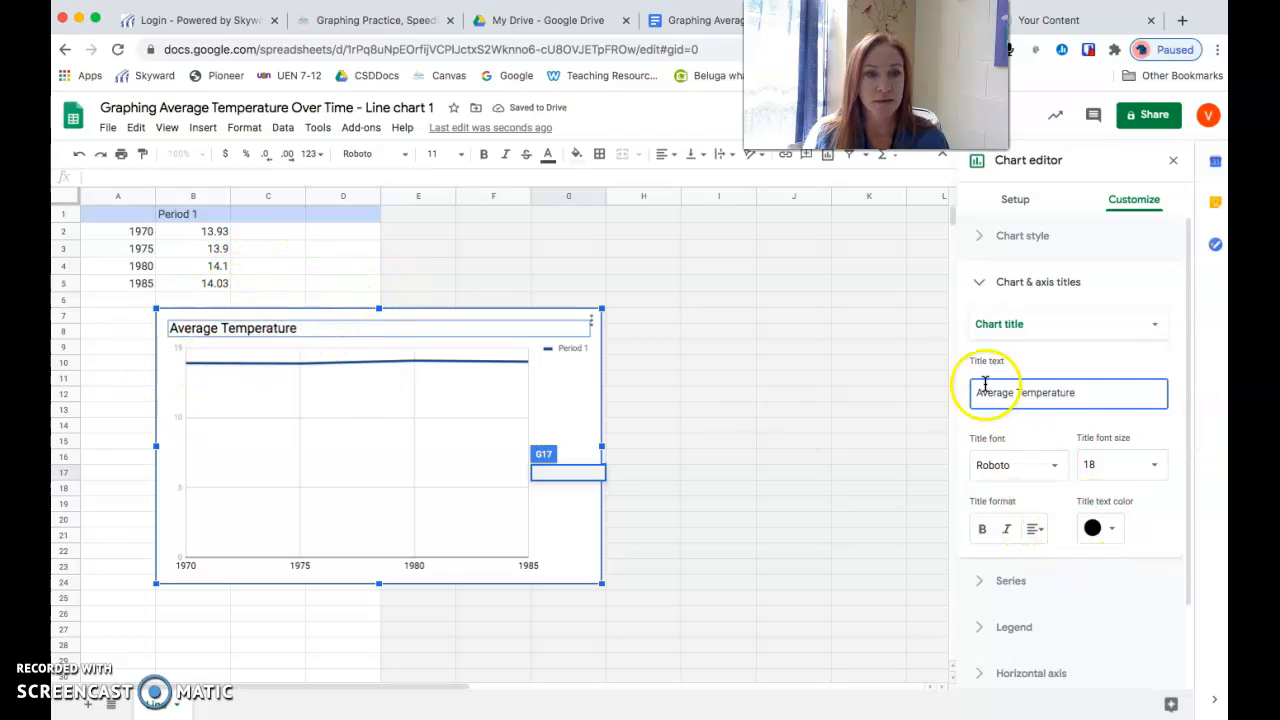
# - Set the chart's vertical axis minimum to 13 and maximum to 15, and close the chart editor
pyautogui.click(980, 284)
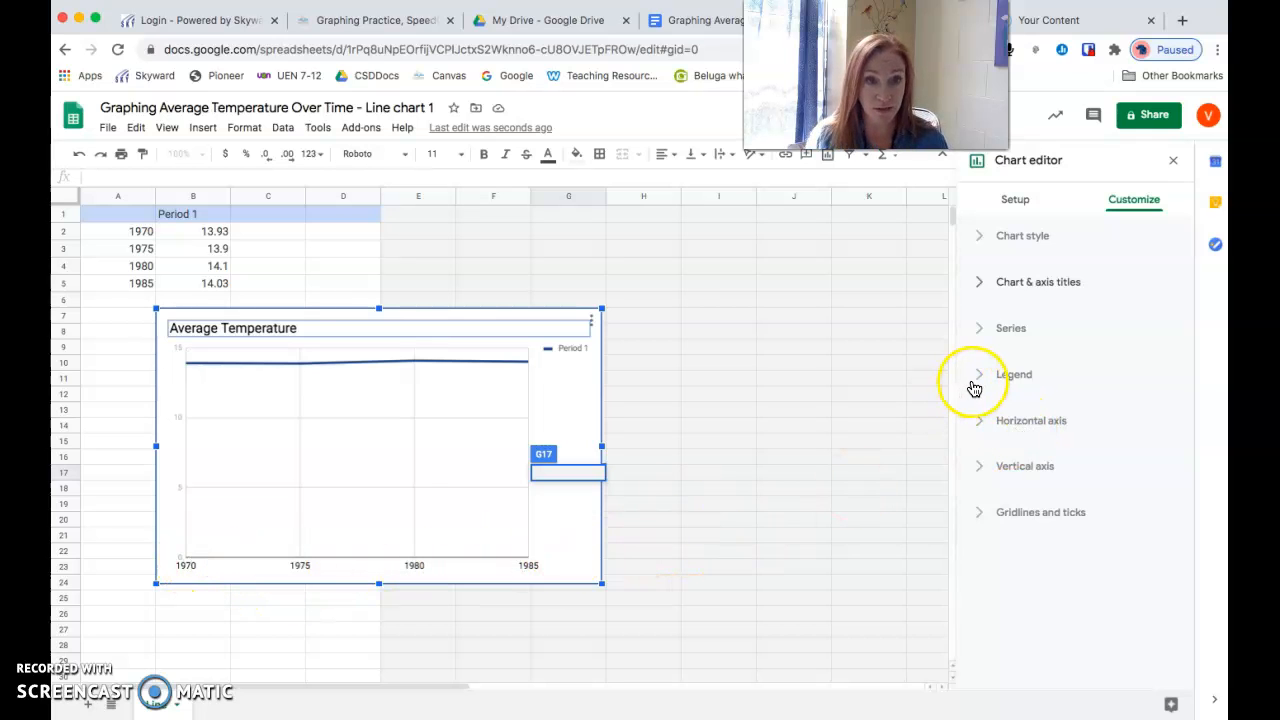
pyautogui.click(982, 468)
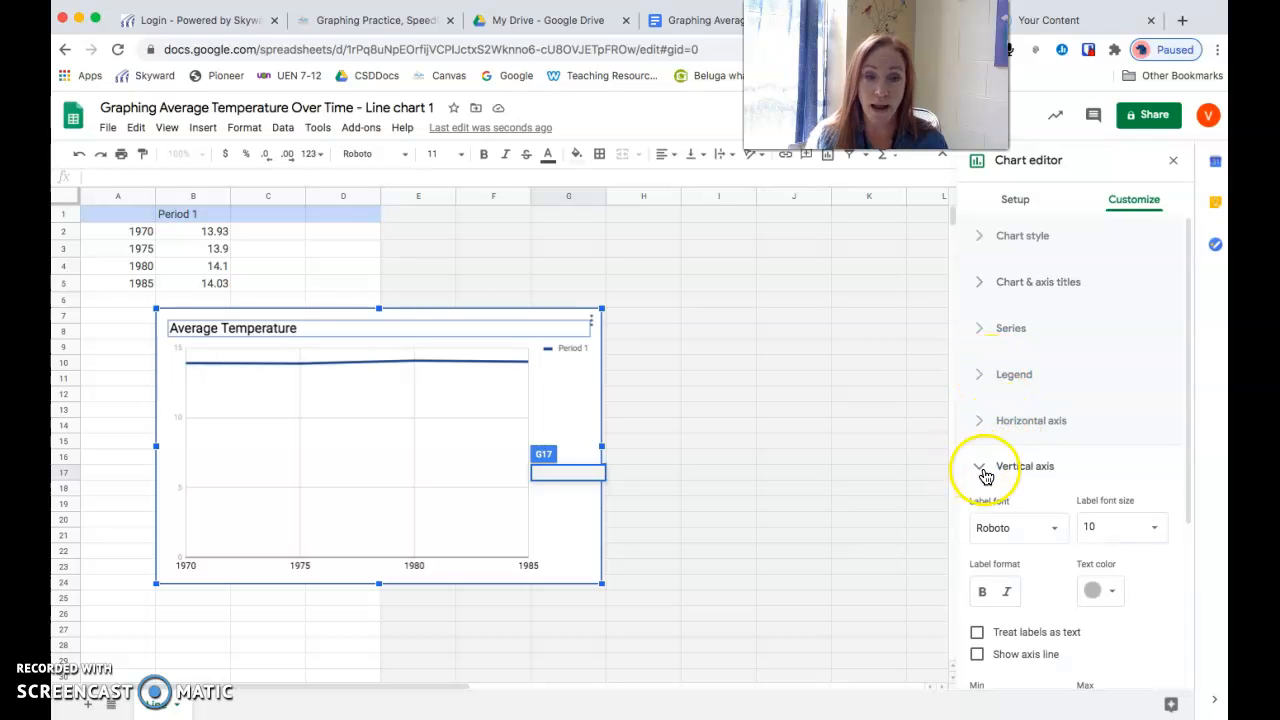
pyautogui.scroll(-1, 992, 494)
pyautogui.scroll(-1, 992, 494)
pyautogui.scroll(-1, 990, 492)
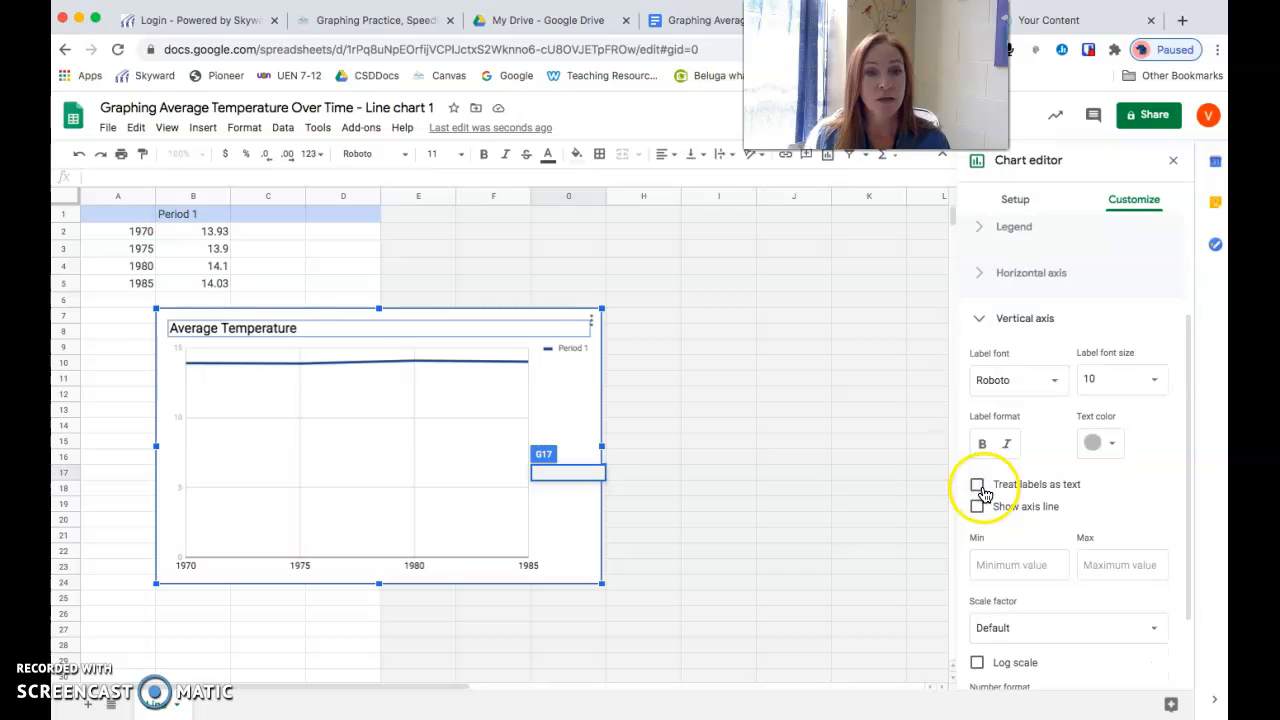
pyautogui.scroll(-1, 982, 488)
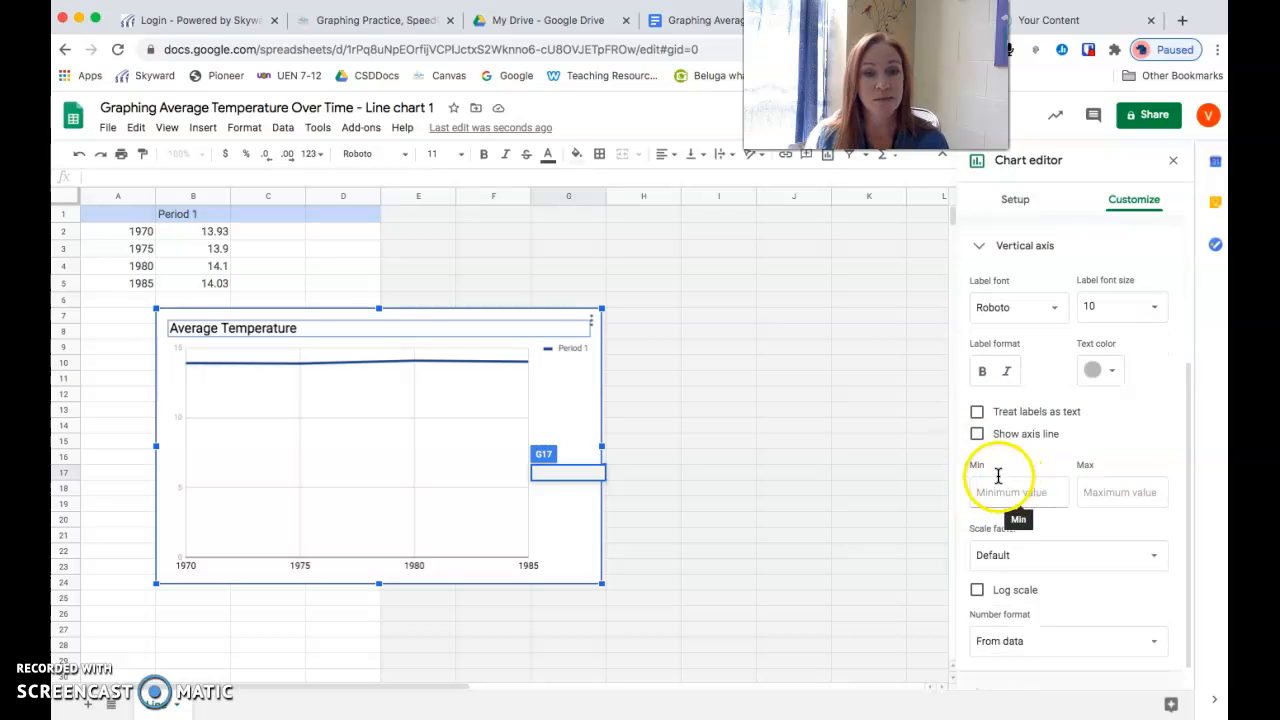
pyautogui.click(995, 490)
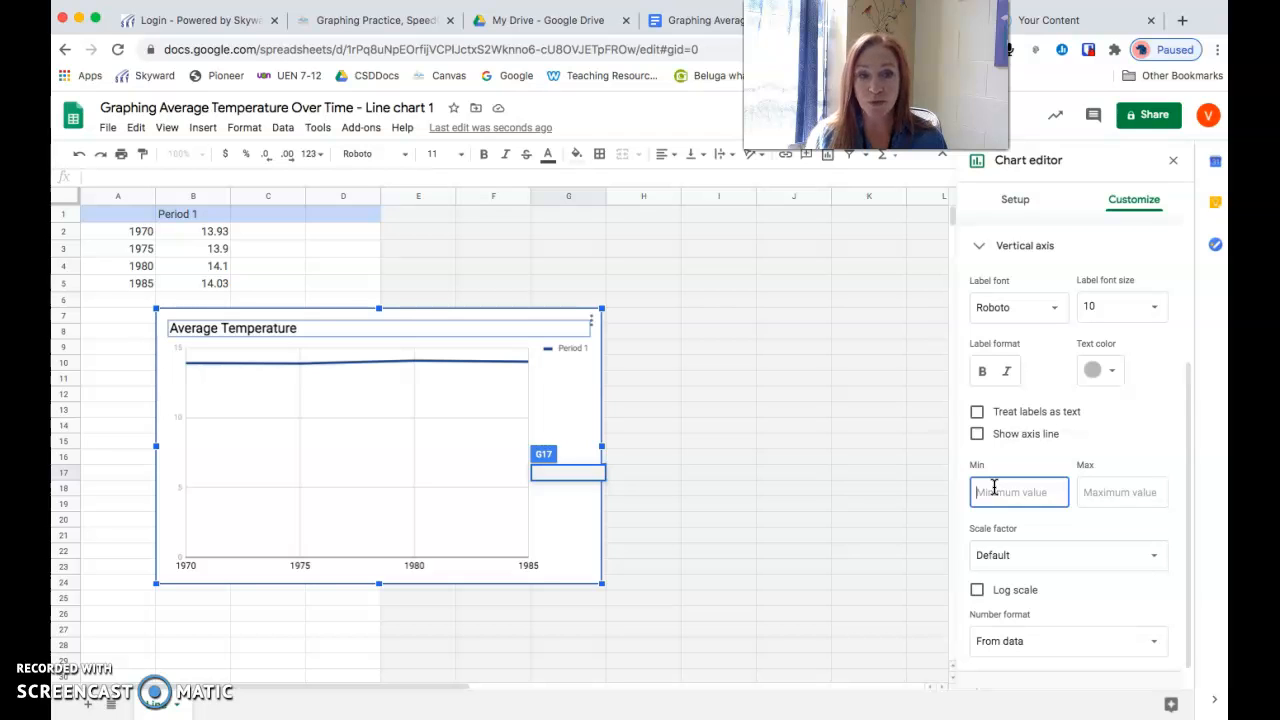
pyautogui.click(1087, 491)
pyautogui.write('1')
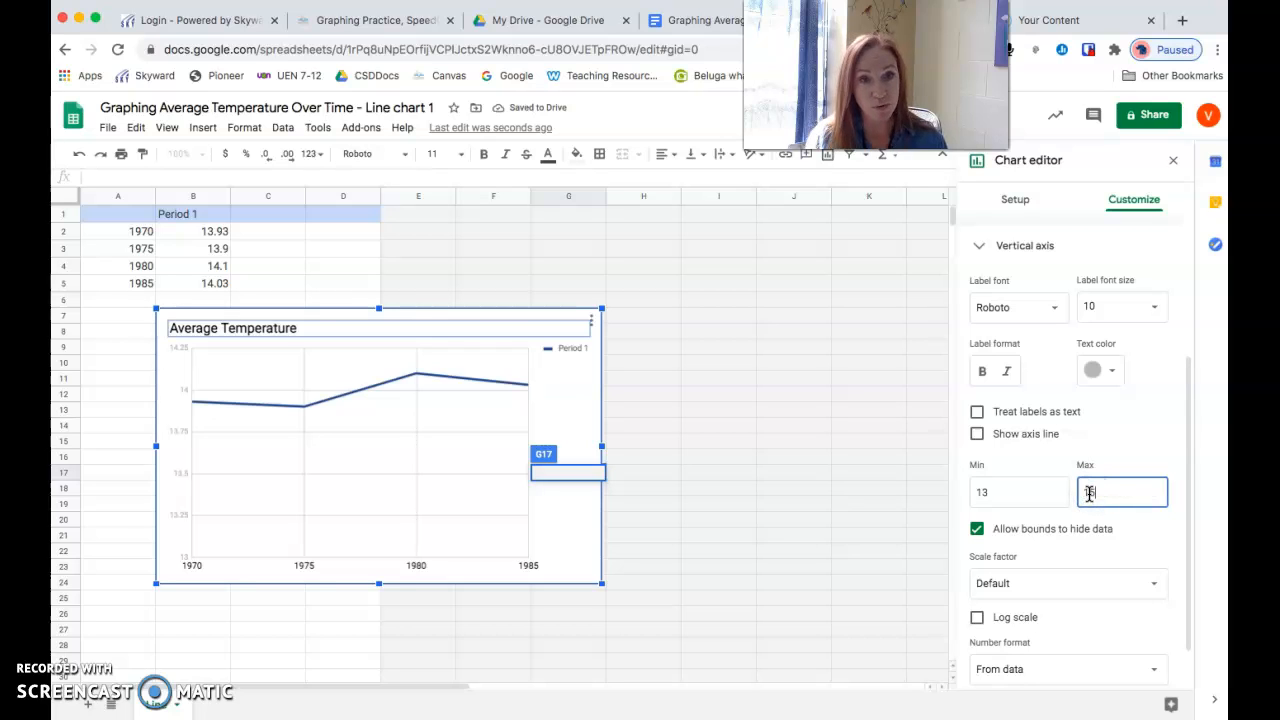
pyautogui.write('5')
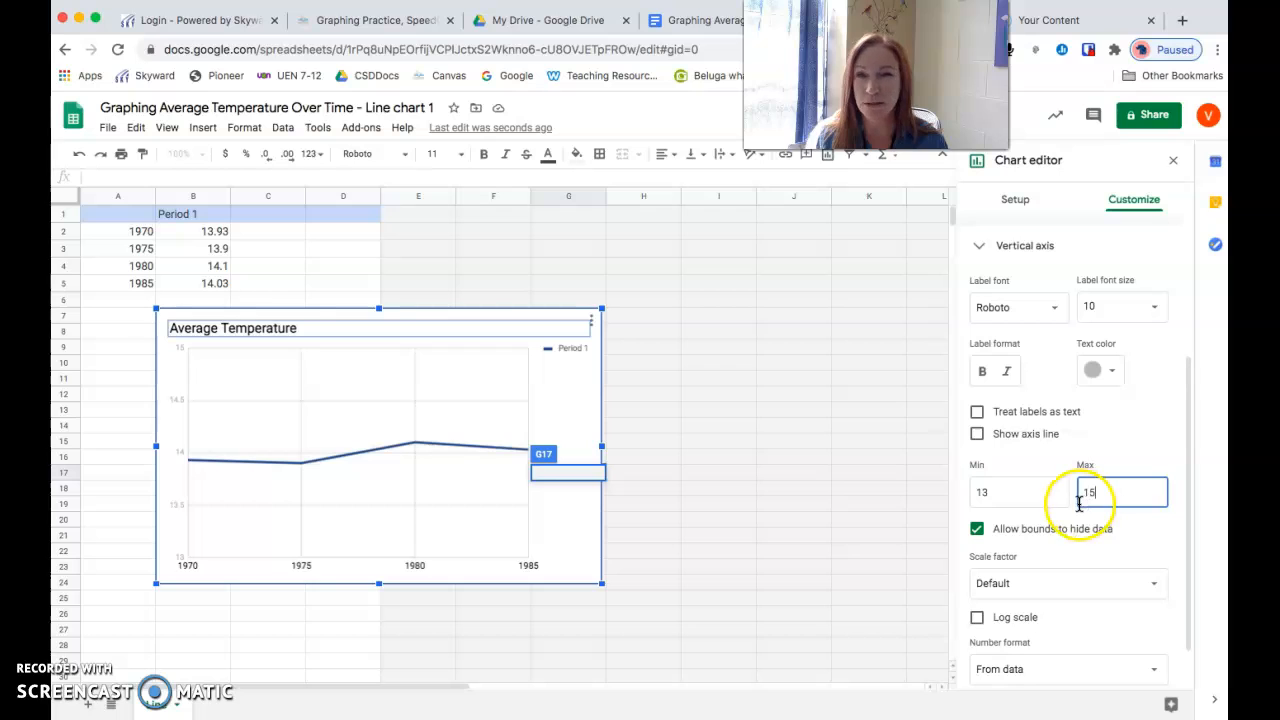
pyautogui.scroll(-1, 1130, 543)
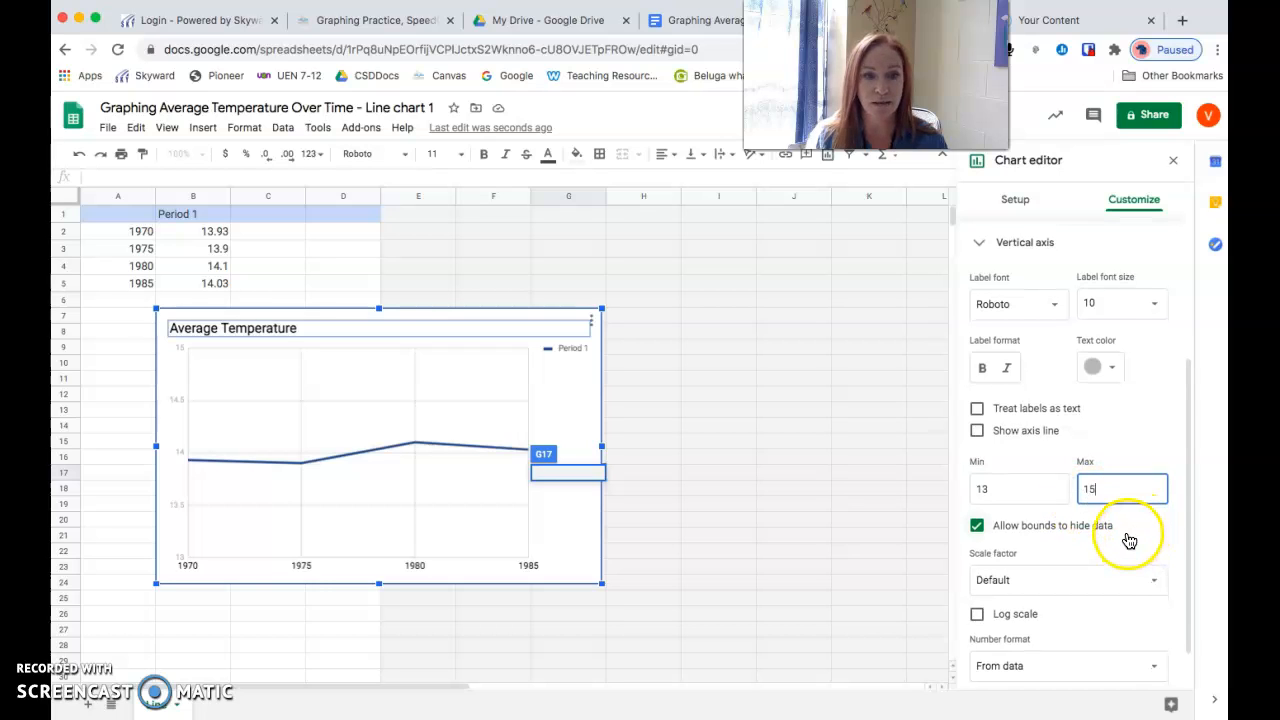
pyautogui.scroll(-1, 1129, 541)
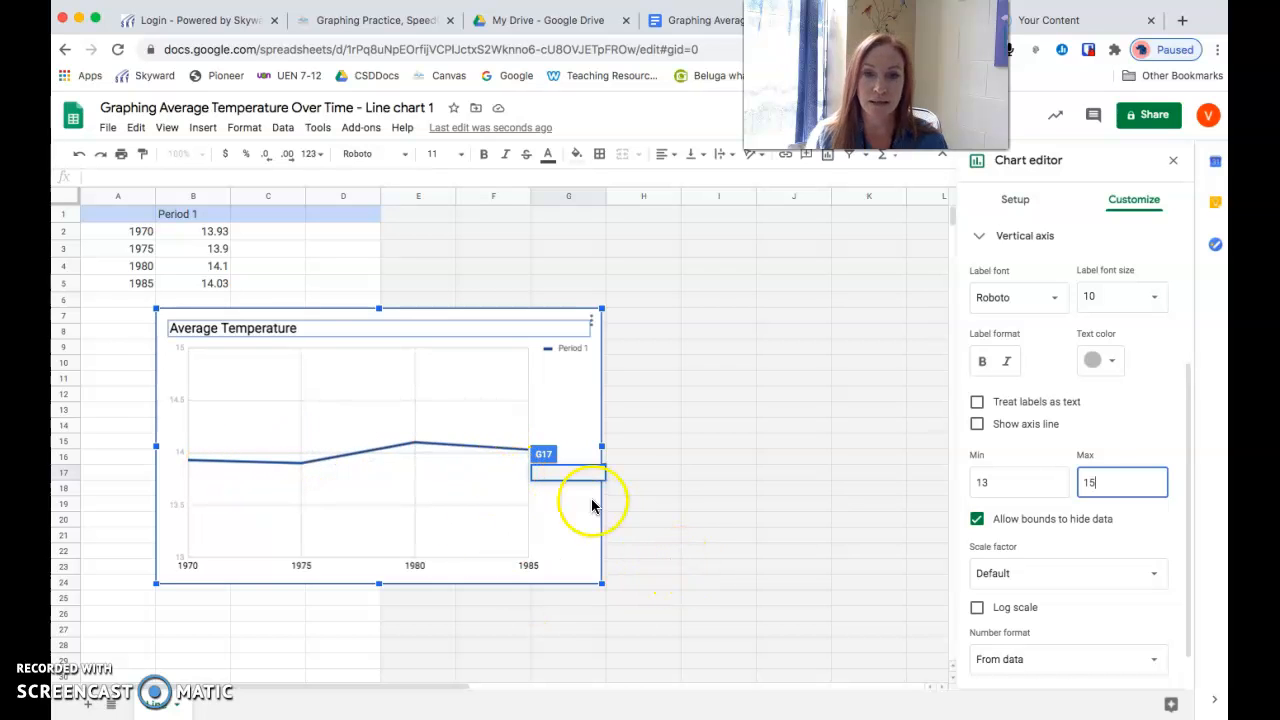
pyautogui.click(559, 468)
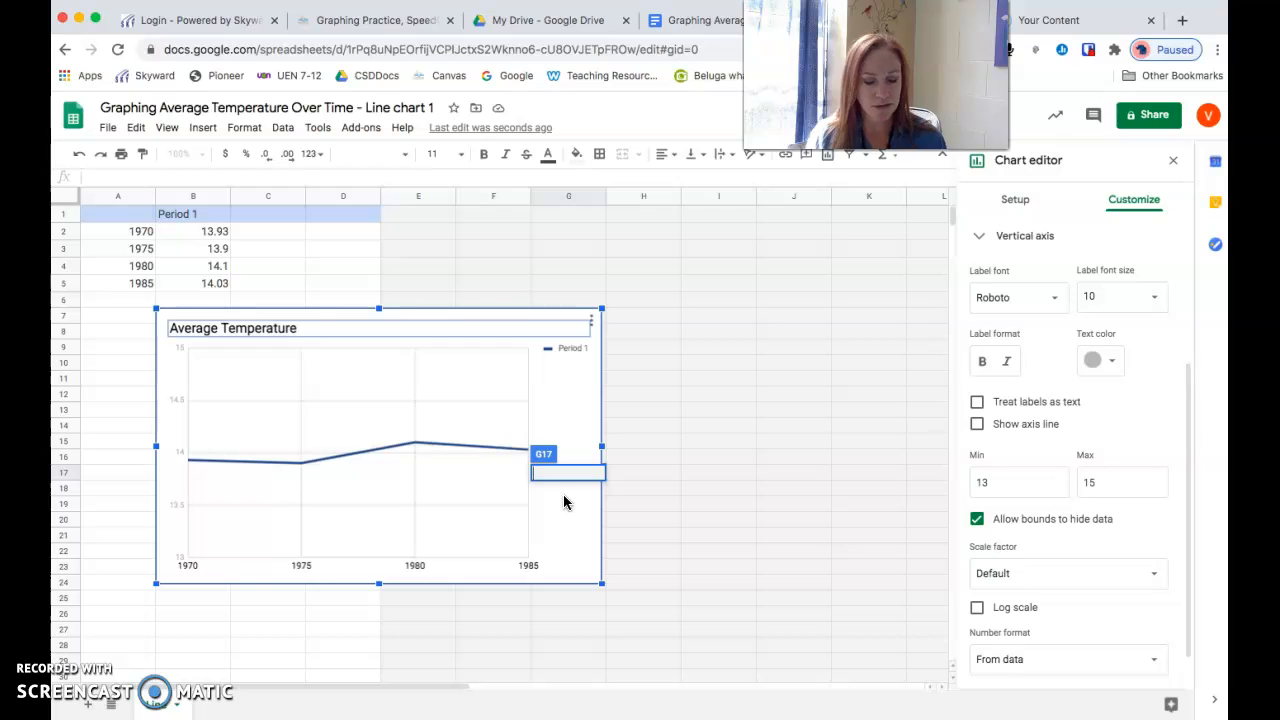
pyautogui.click(701, 507)
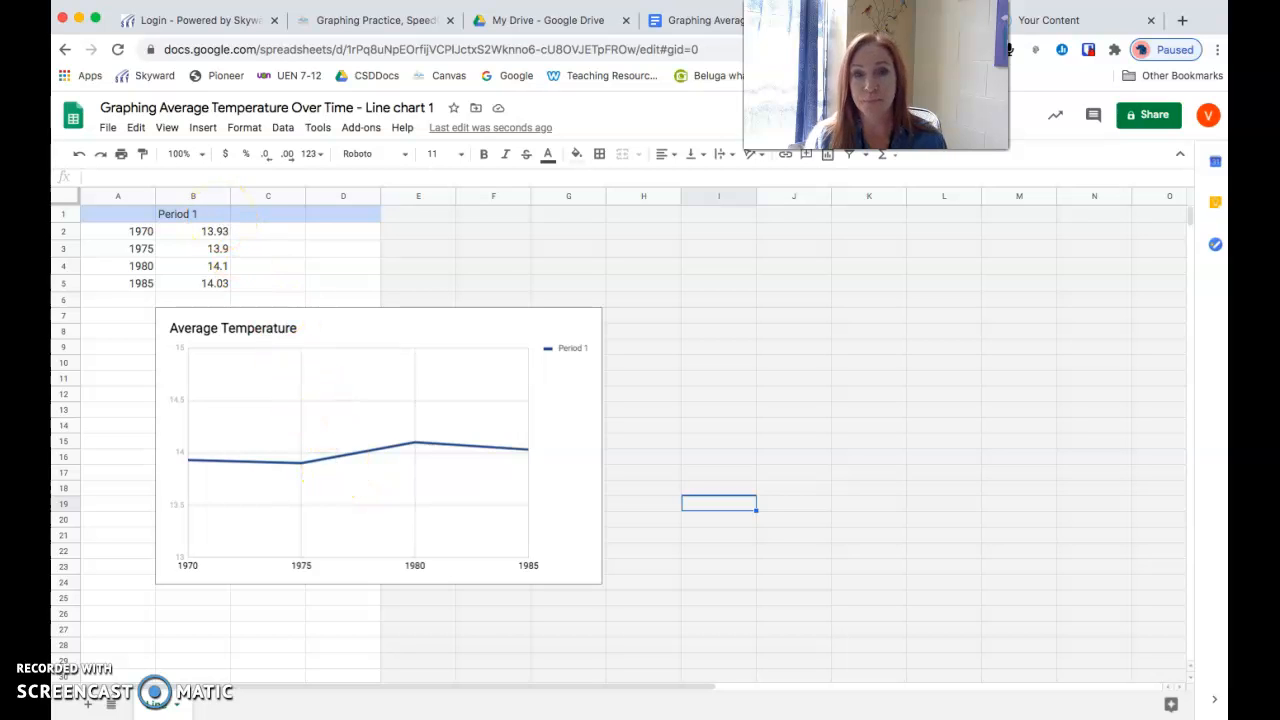
# - Switch to the Google Docs worksheet and update its linked line chart from the edited spreadsheet
pyautogui.click(722, 20)
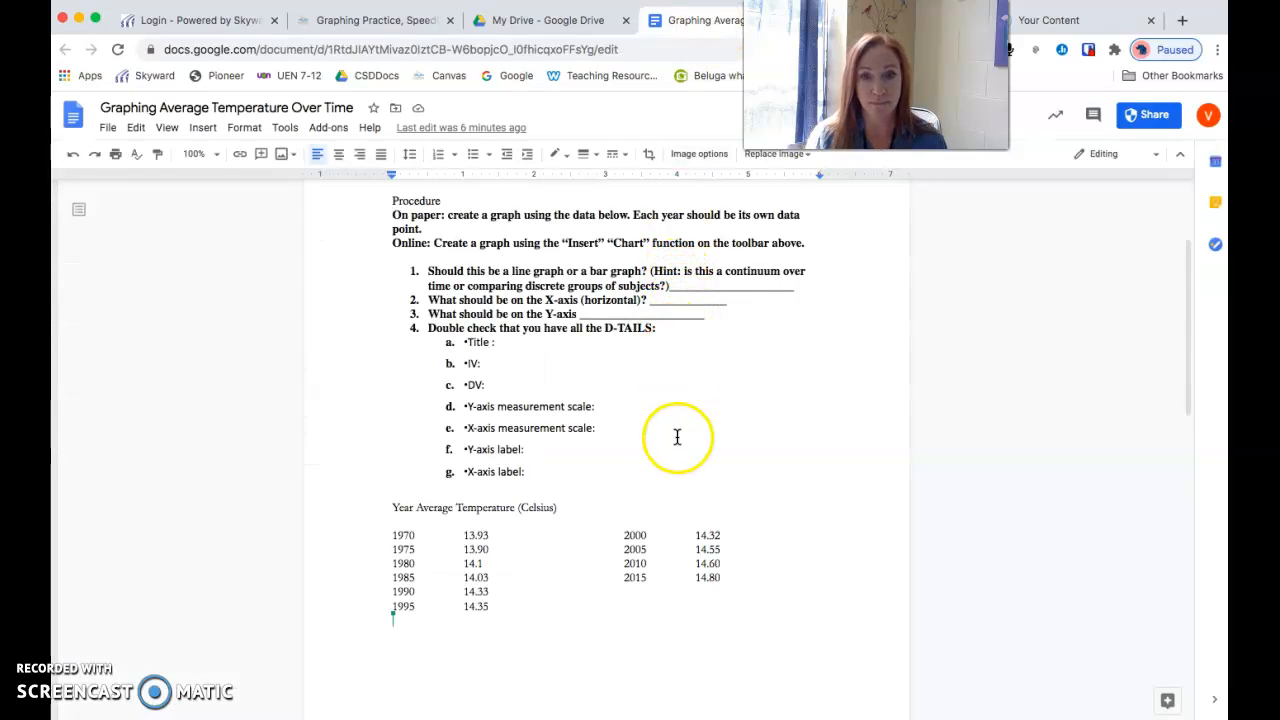
pyautogui.press('super+v')
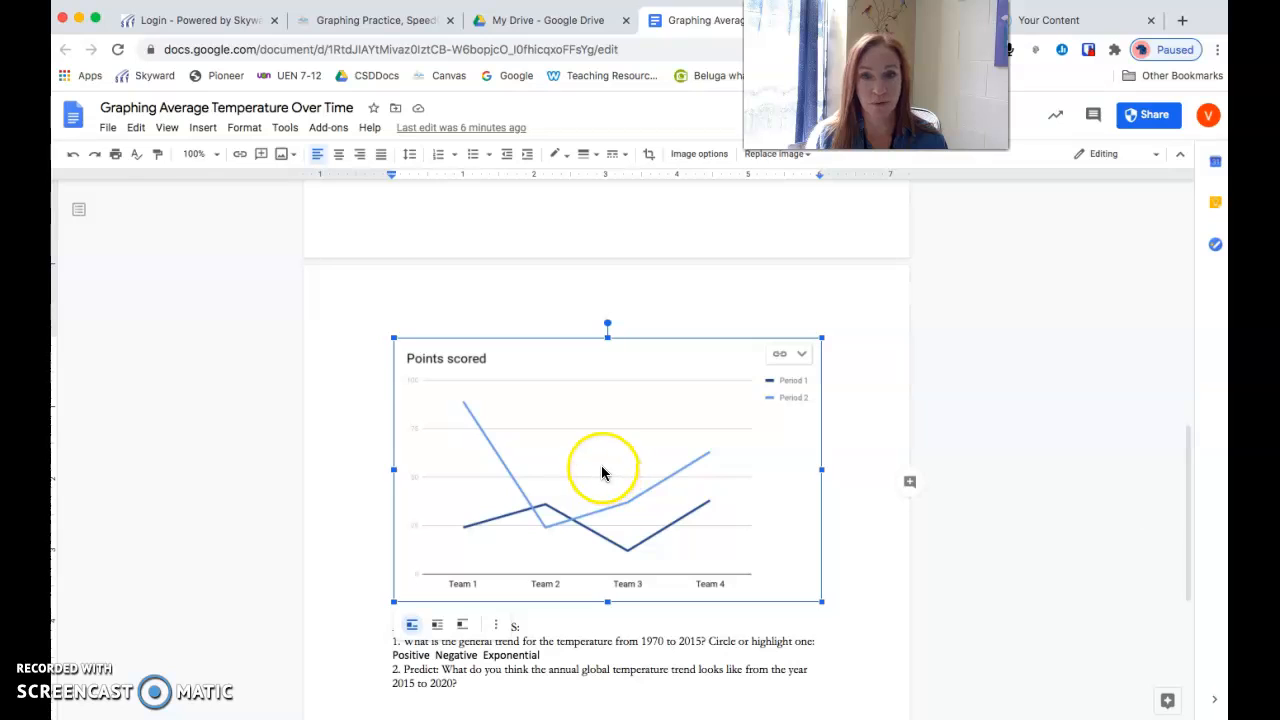
pyautogui.click(781, 360)
pyautogui.click(711, 441)
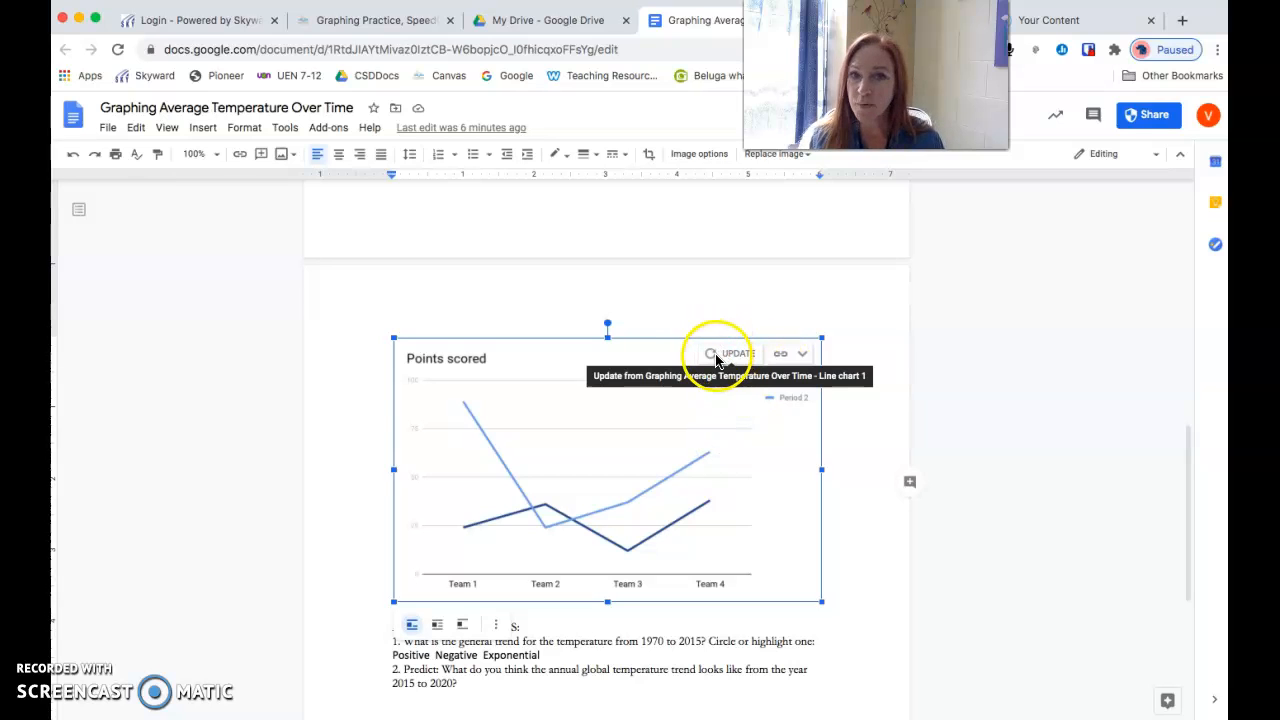
pyautogui.click(716, 360)
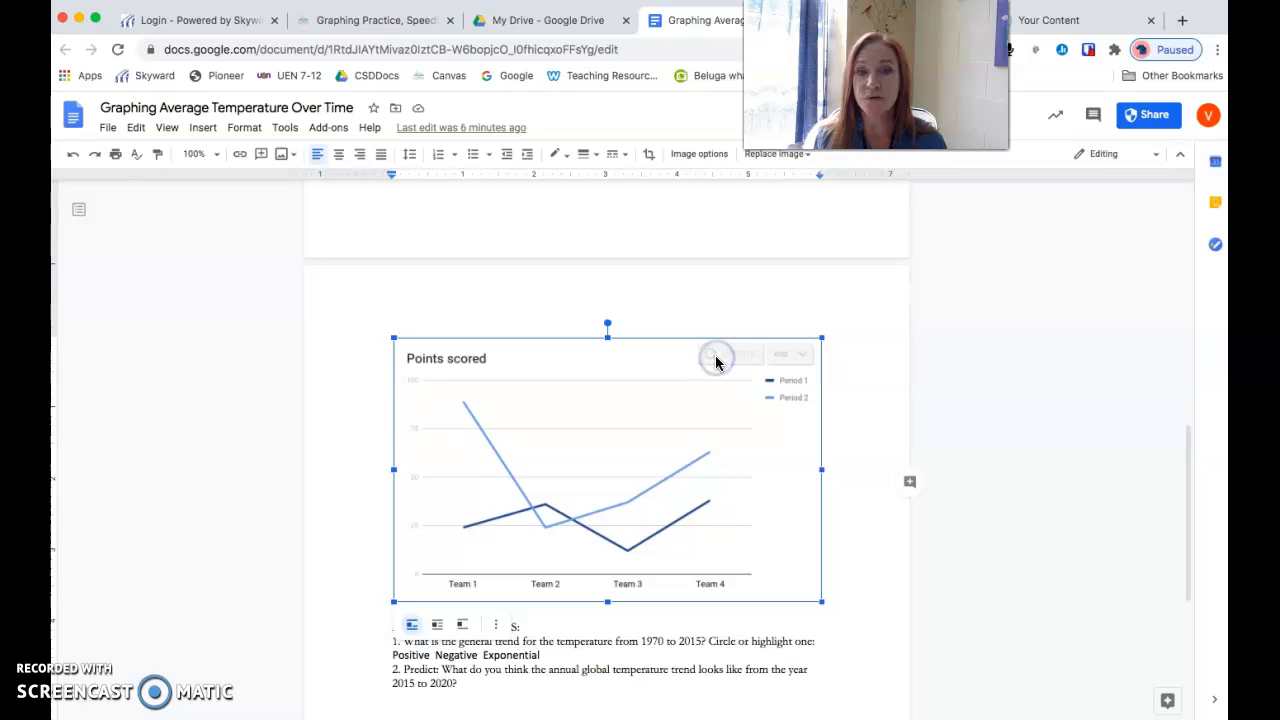